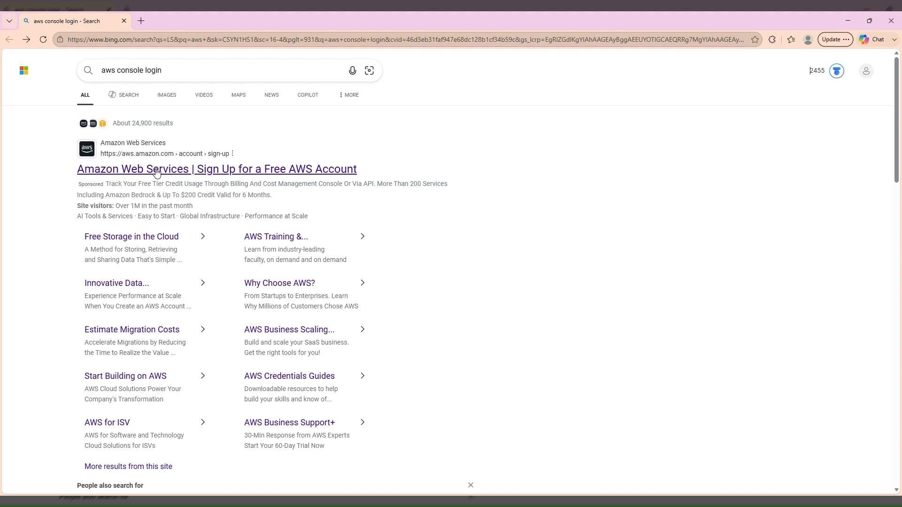
- Open the AWS free account sign-up result, look over the Free Tier plan comparison and start creating a free account
left_click(157, 172)
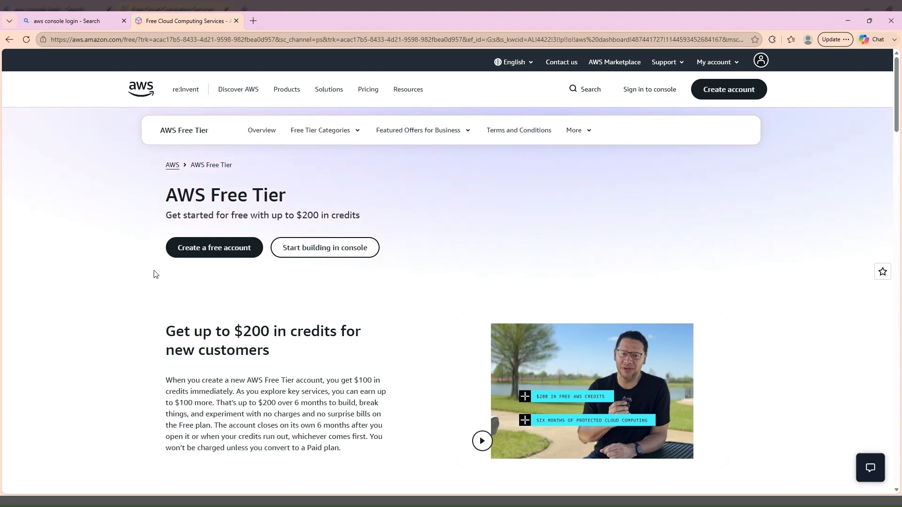
scroll(231, 280, "down", 4)
scroll(223, 278, "down", 3)
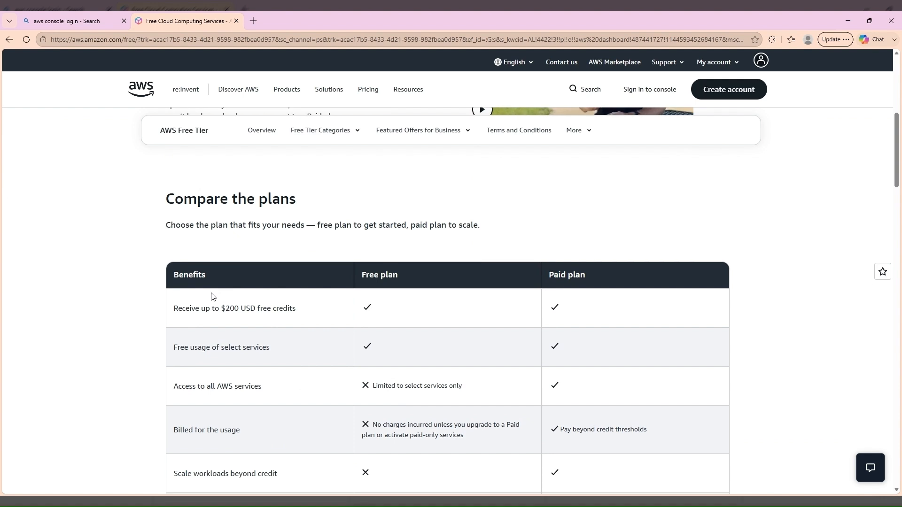
scroll(211, 296, "down", 2)
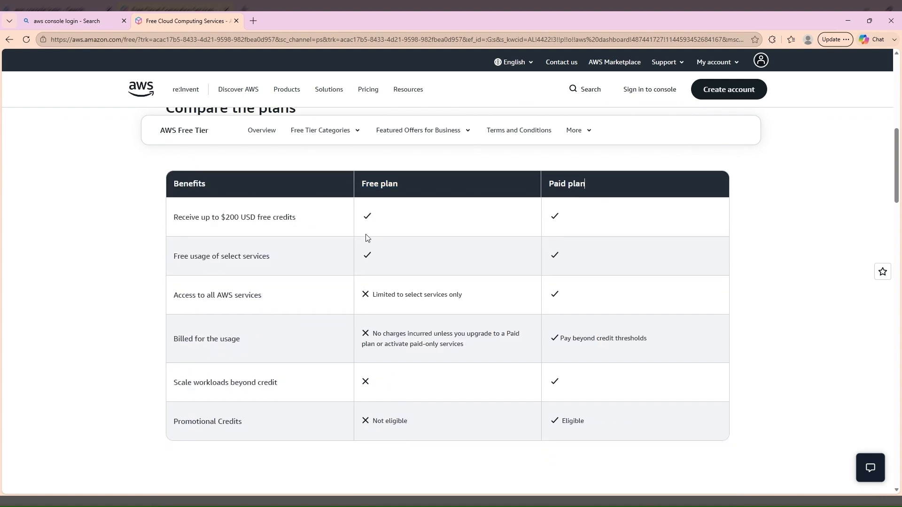
scroll(356, 242, "down", 3)
scroll(218, 218, "up", 12)
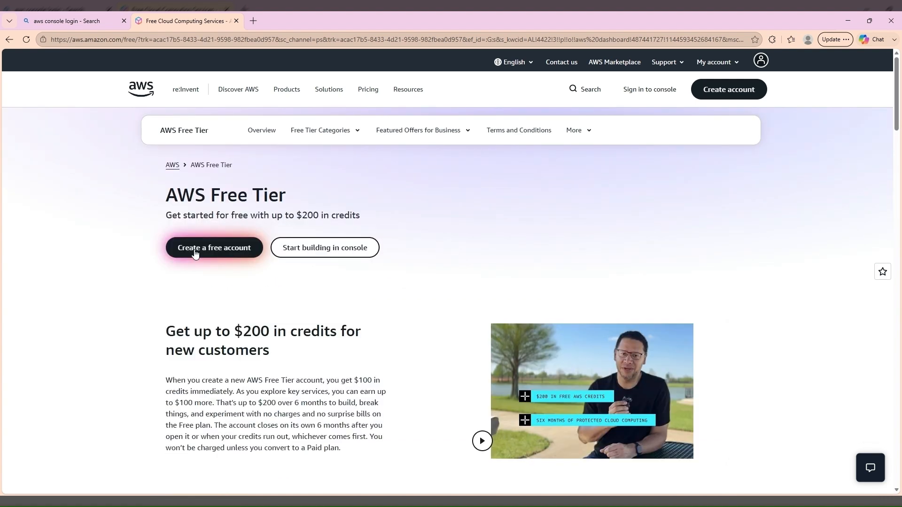
left_click(216, 257)
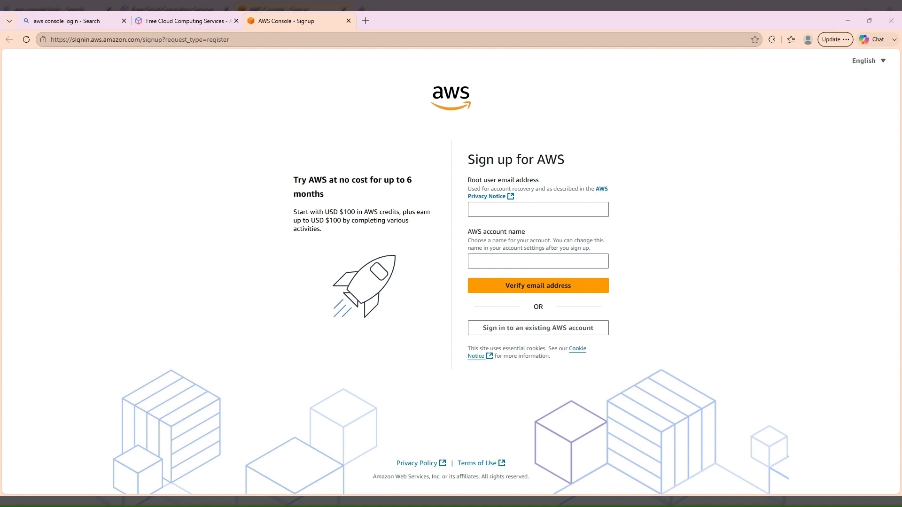
- Fill in the root user email address and the AWS account name Techdude, and submit them for email verification
left_click(501, 211)
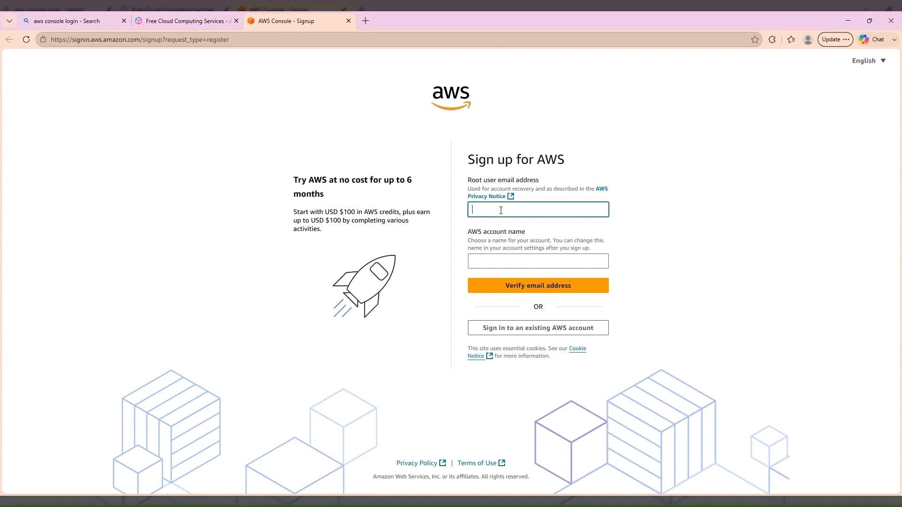
key("ctrl+v")
left_click(499, 258)
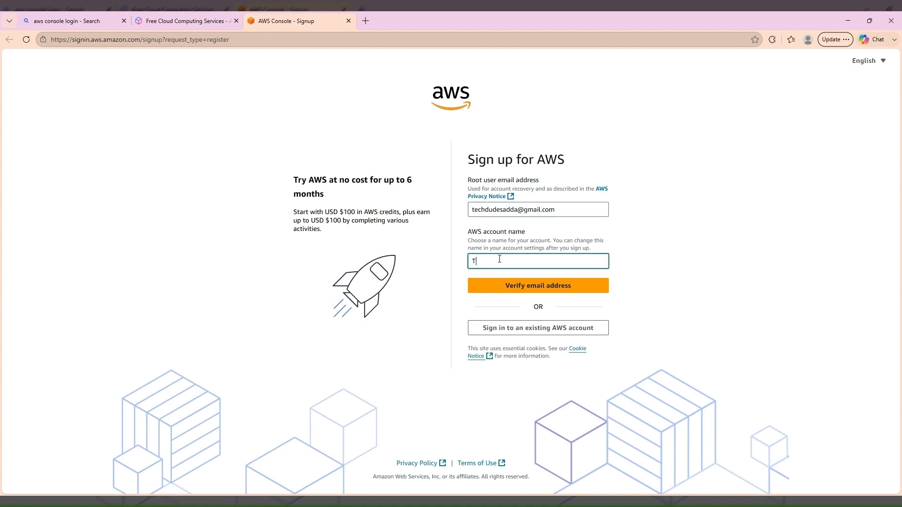
type("Techdudes")
left_click(525, 287)
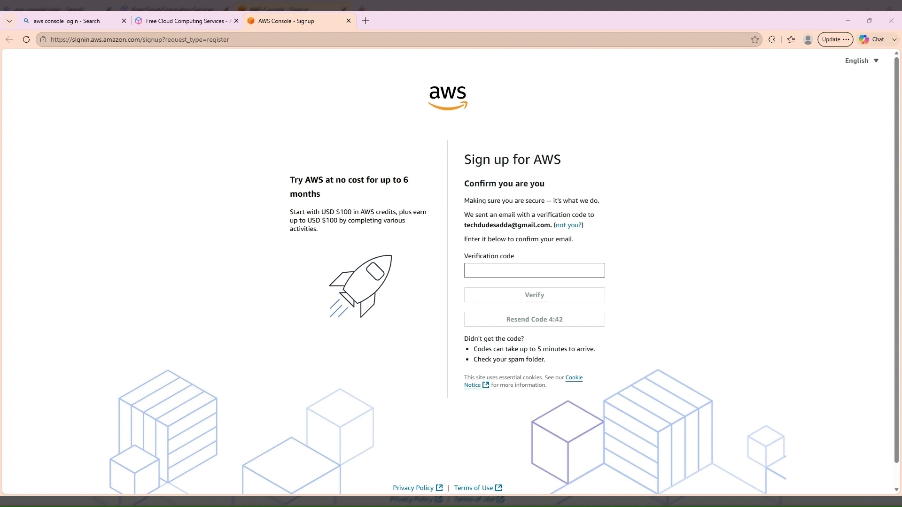
- Enter the emailed verification code and verify the email address
left_click(537, 277)
key("ctrl+v")
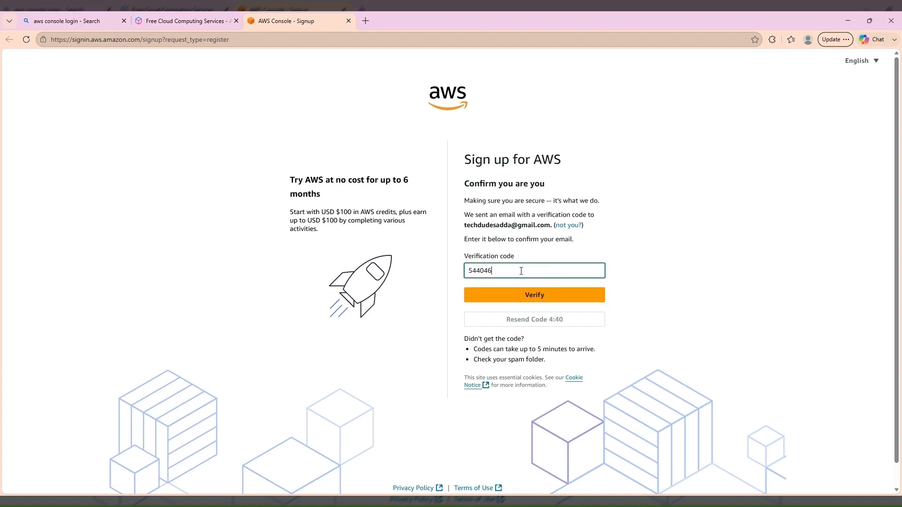
left_click(517, 294)
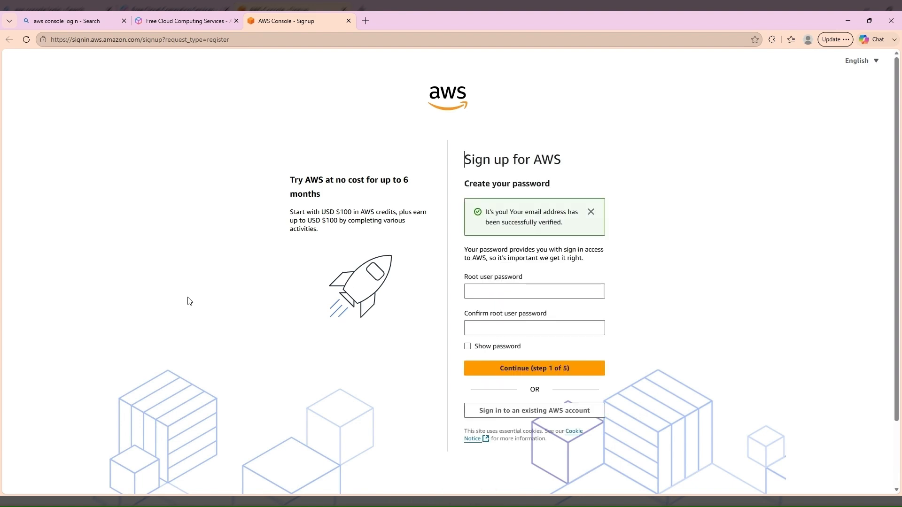
- Enter and confirm the root user password, and continue to the account plan selection
left_click(506, 294)
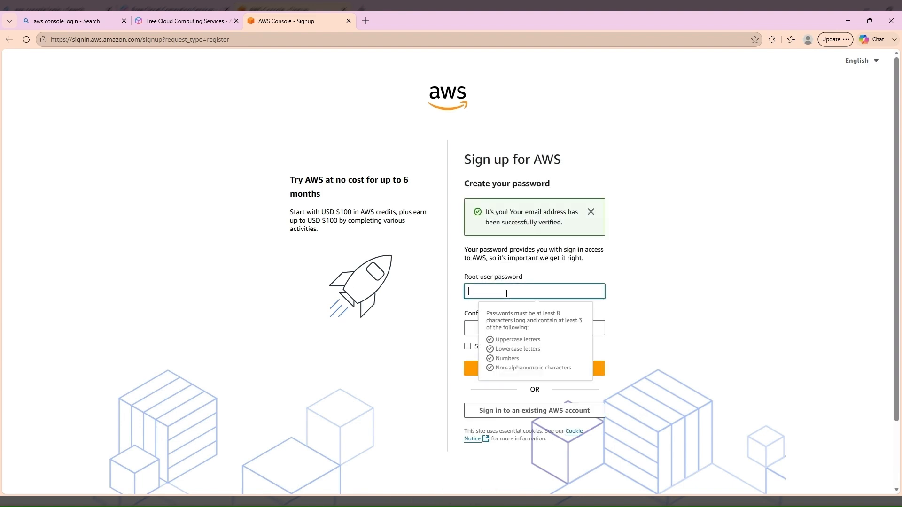
type("A")
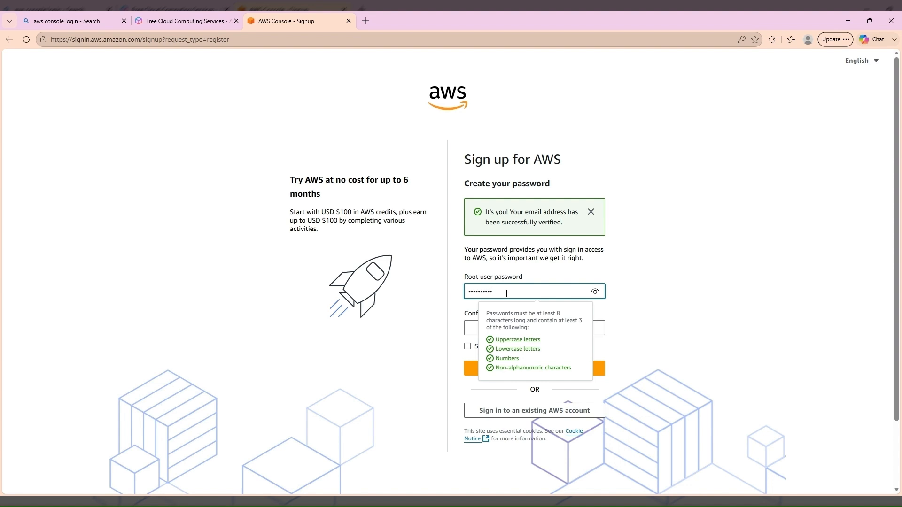
left_click(576, 270)
left_click(533, 329)
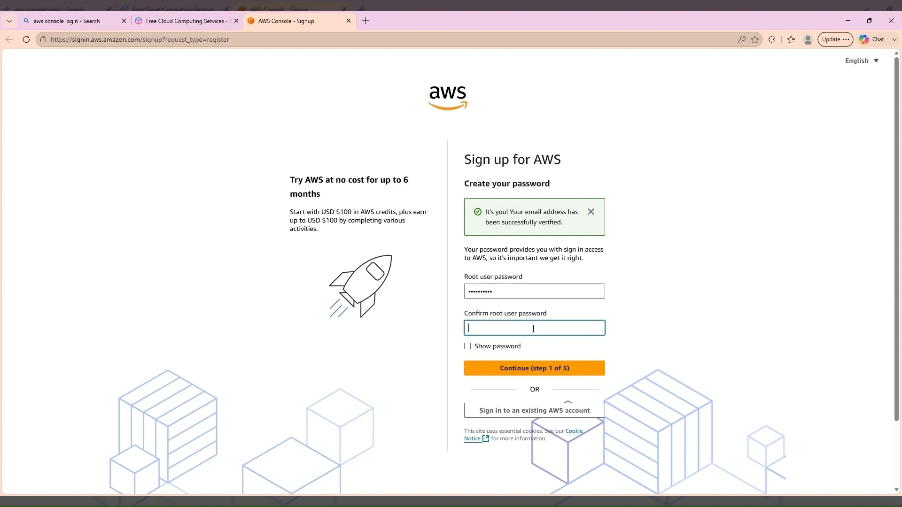
left_click(505, 373)
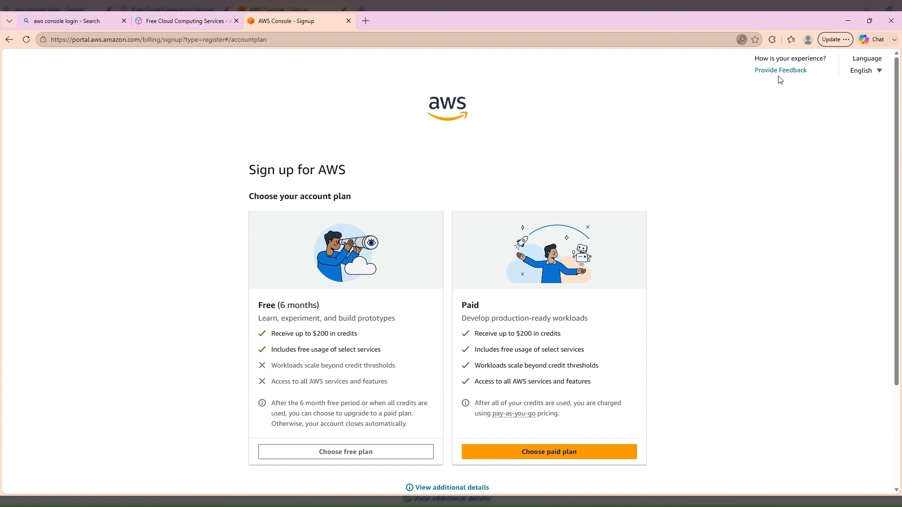
- Review the benefits and limits of the Free (6 months) plan and choose it as the account plan
scroll(268, 188, "down", 1)
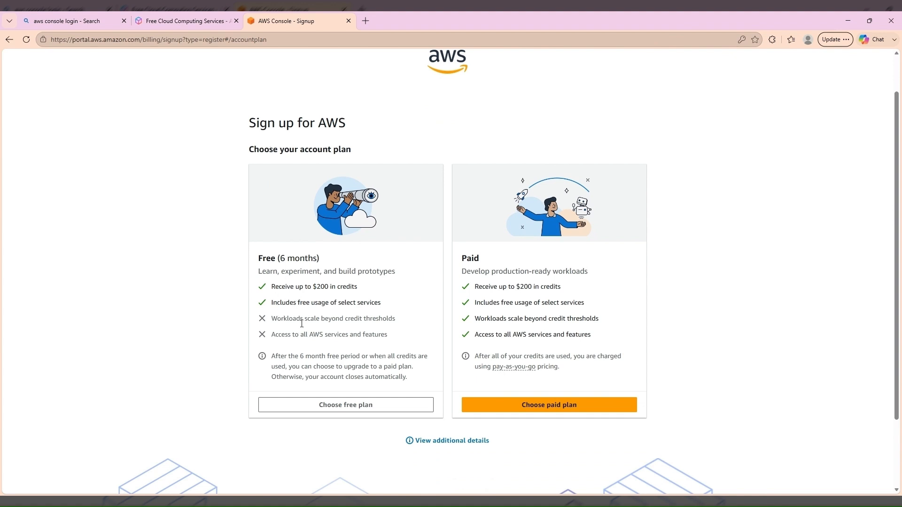
left_click_drag(280, 258, 397, 274)
left_click(294, 278)
left_click(308, 302)
double_click(323, 287)
left_click(288, 305)
scroll(286, 333, "down", 3)
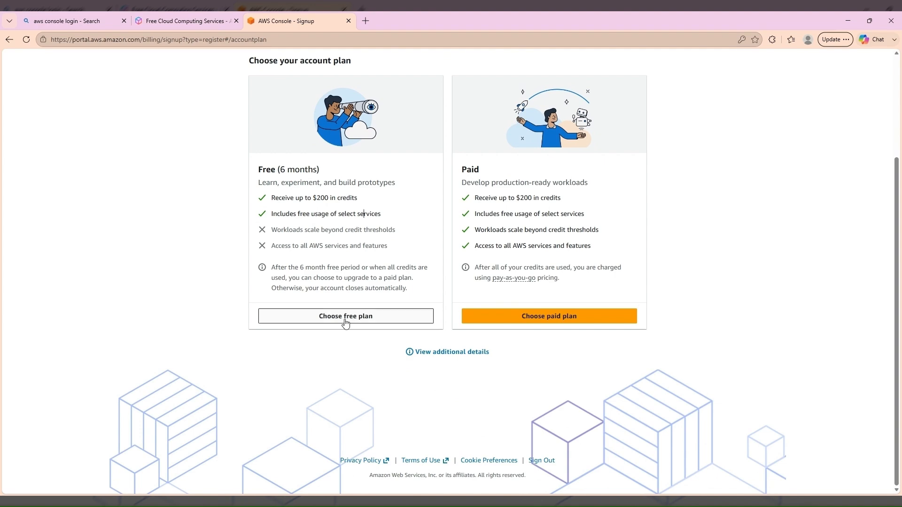
scroll(307, 249, "up", 3)
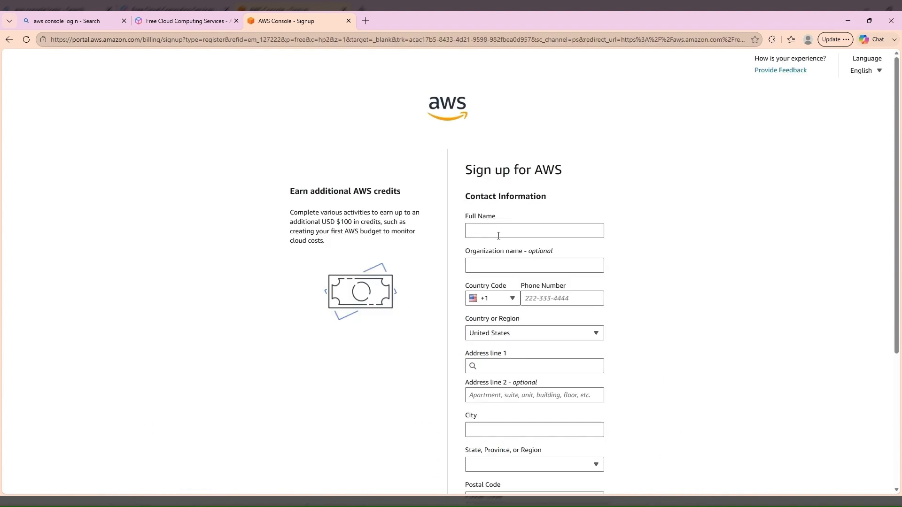
- Fill in the contact's full name and set the organization name to Techdudes
left_click(499, 233)
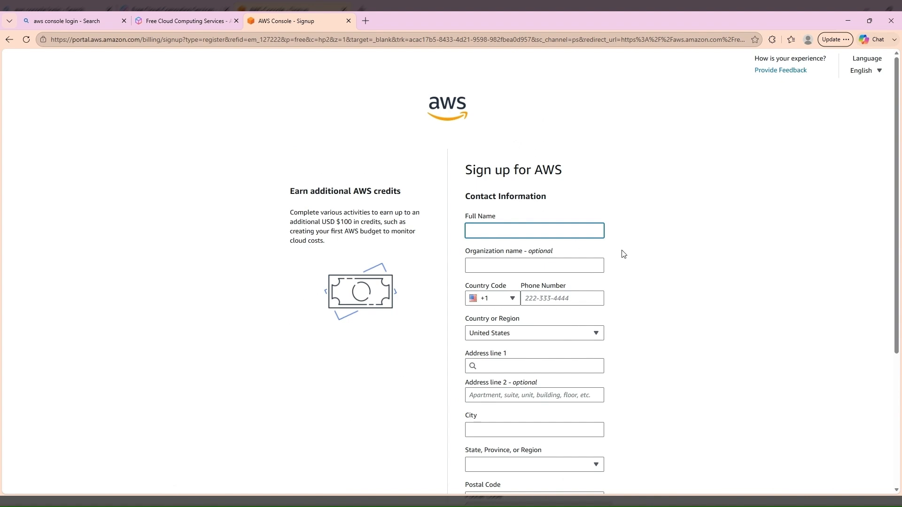
type("Venkat")
left_click(499, 268)
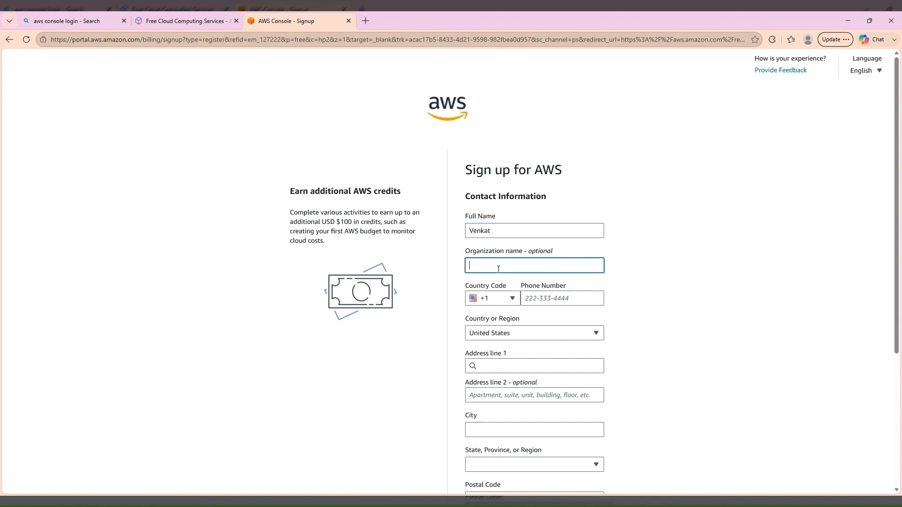
type("Techdudes")
key("BackSpace")
type("es")
- Set the country code to India (+91) and enter the contact's phone number without the leading zero
left_click(512, 301)
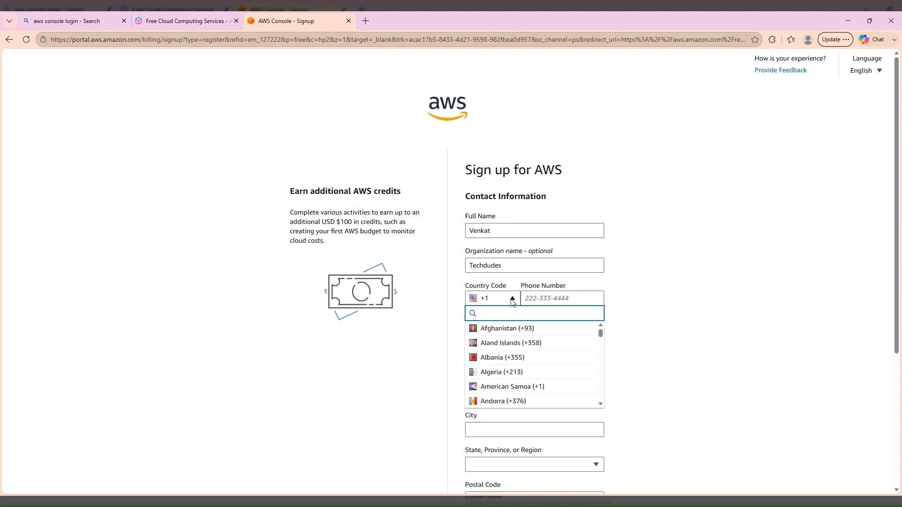
type("indi")
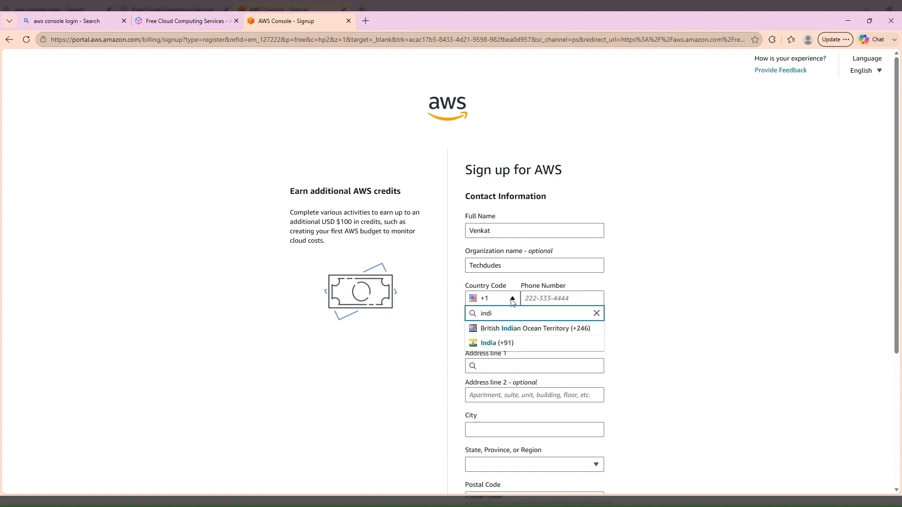
left_click(514, 343)
left_click(547, 302)
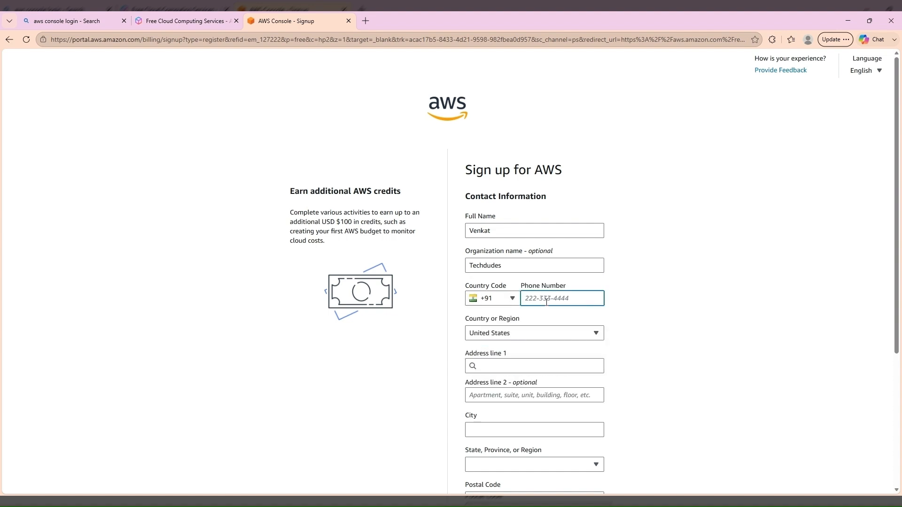
scroll(532, 211, "down", 2)
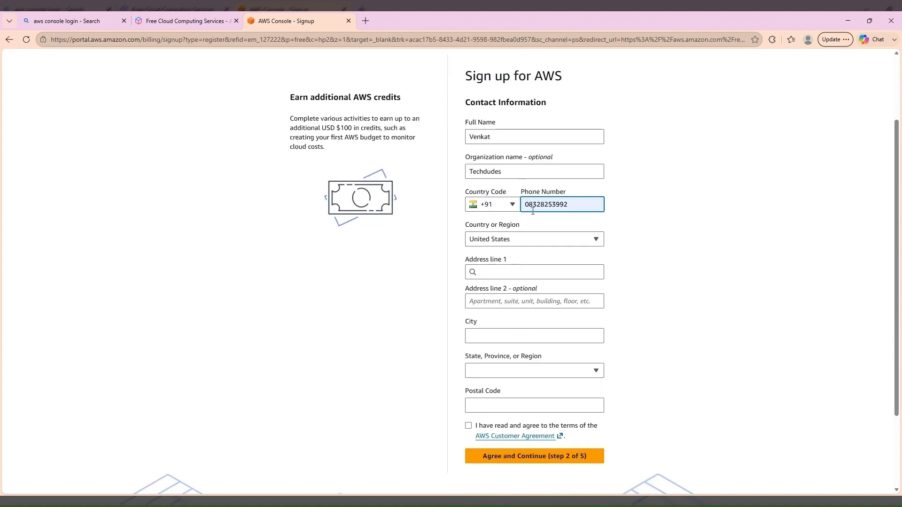
left_click(528, 205)
key("BackSpace")
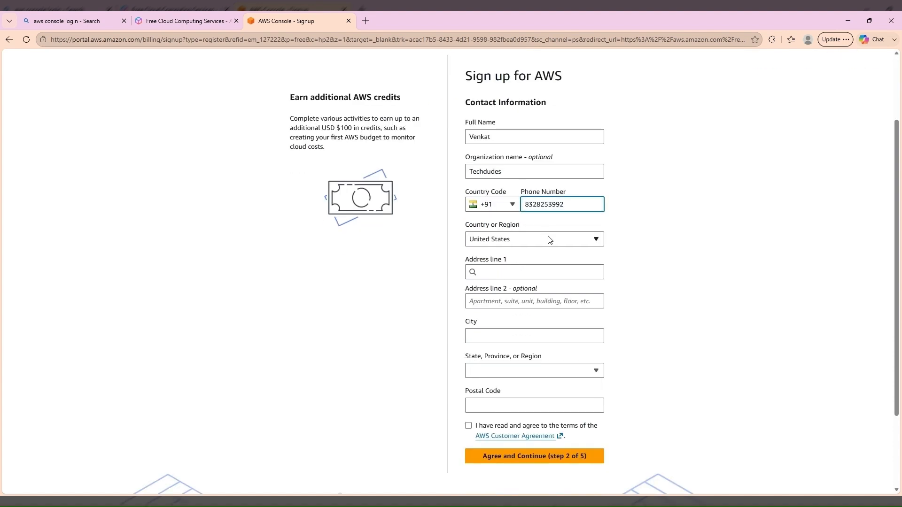
- Set the country or region to India and fill in the street address, city, state and postal code
left_click(526, 246)
type("indi")
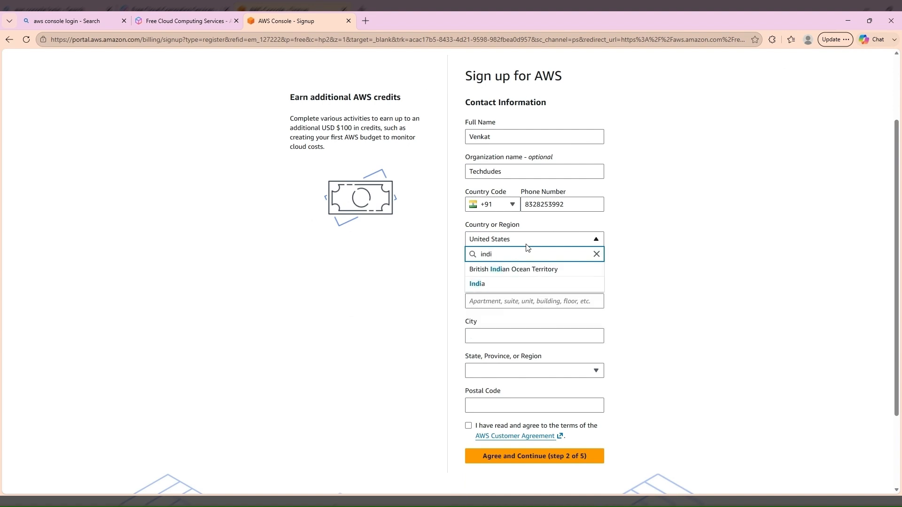
left_click(501, 285)
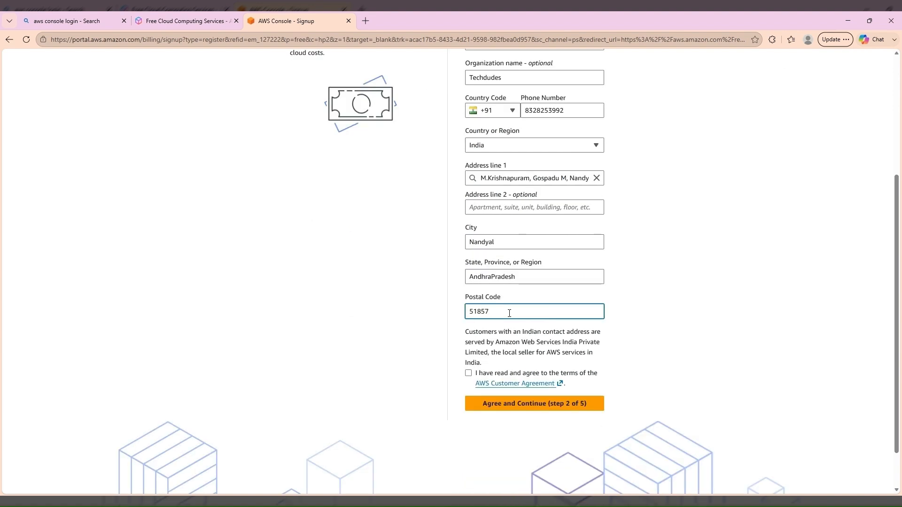
type("3")
- Agree to the AWS Customer Agreement terms and continue to the billing information
left_click(468, 373)
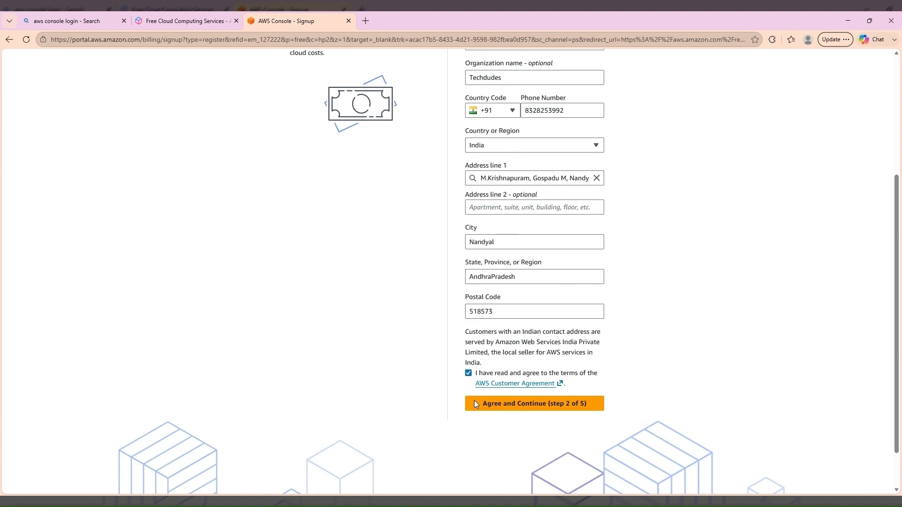
scroll(496, 366, "down", 1)
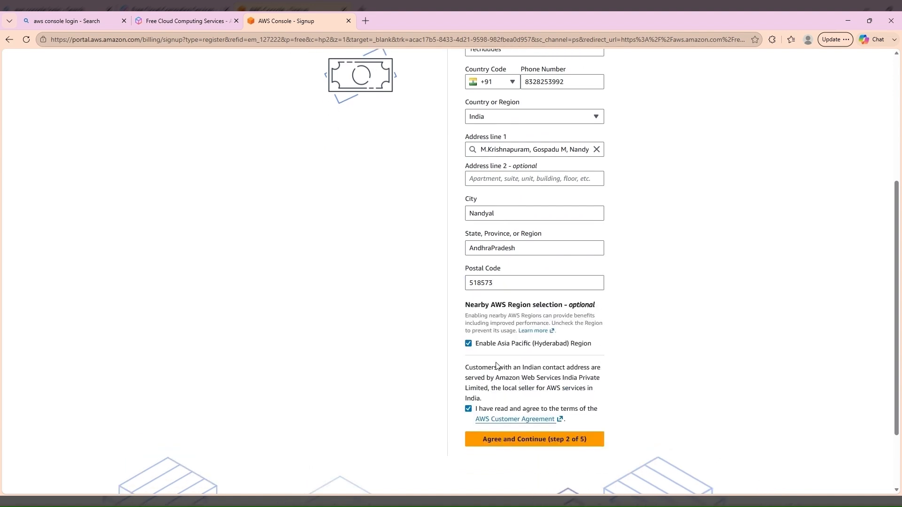
scroll(497, 365, "down", 2)
left_click(511, 353)
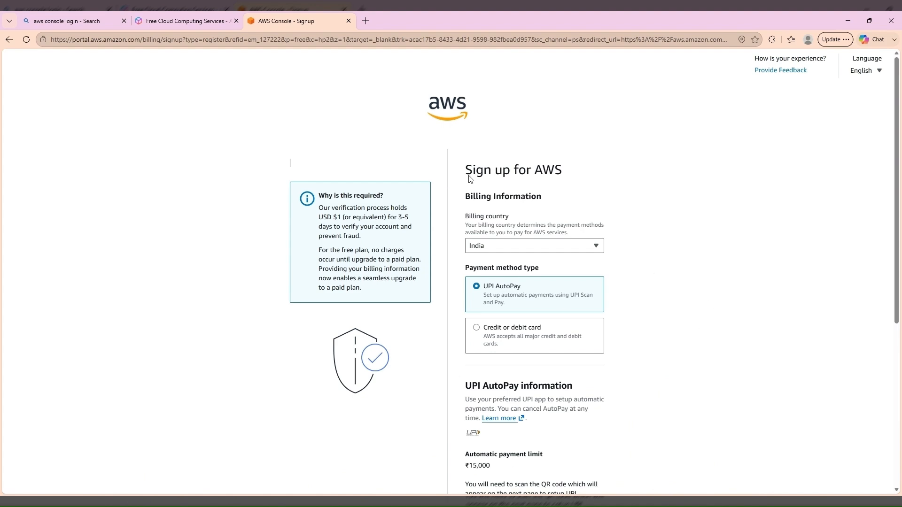
- Continue with UPI AutoPay and the contact address for billing, and start the payment method verification
scroll(529, 372, "down", 5)
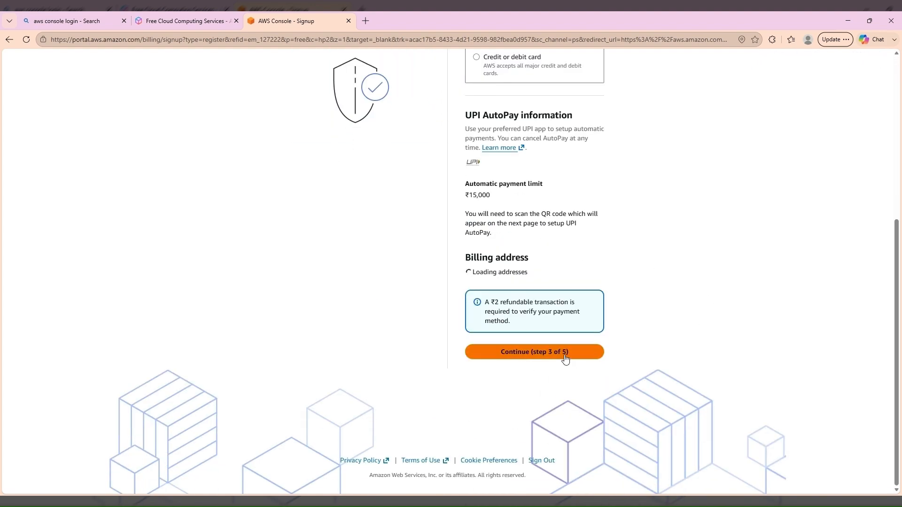
scroll(533, 207, "up", 4)
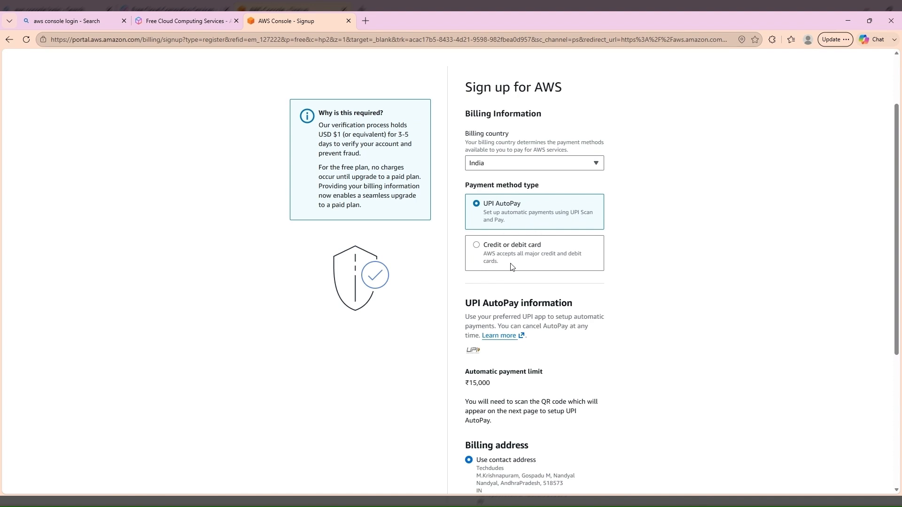
scroll(537, 358, "down", 5)
left_click(537, 357)
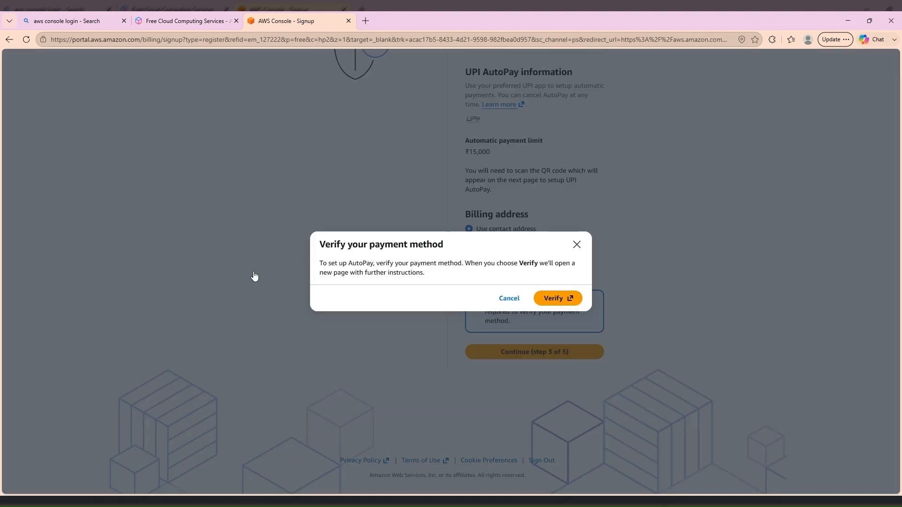
left_click(549, 299)
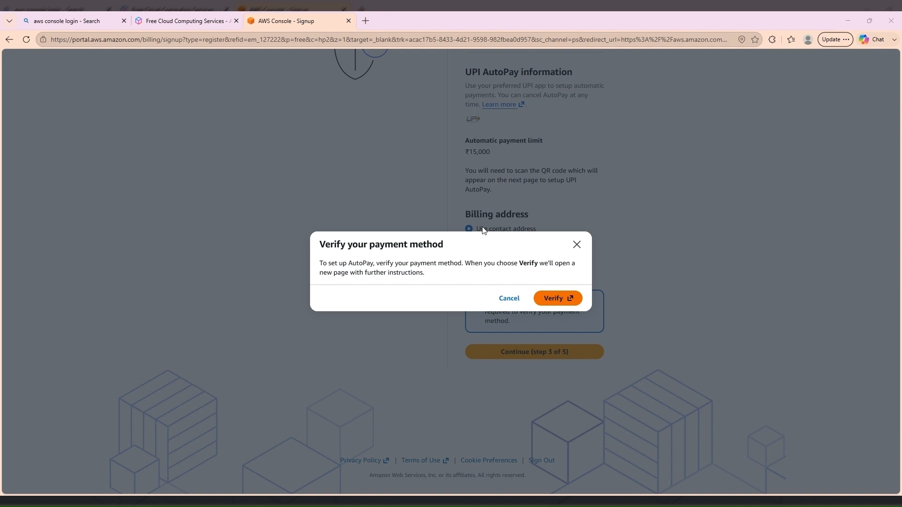
key("Return")
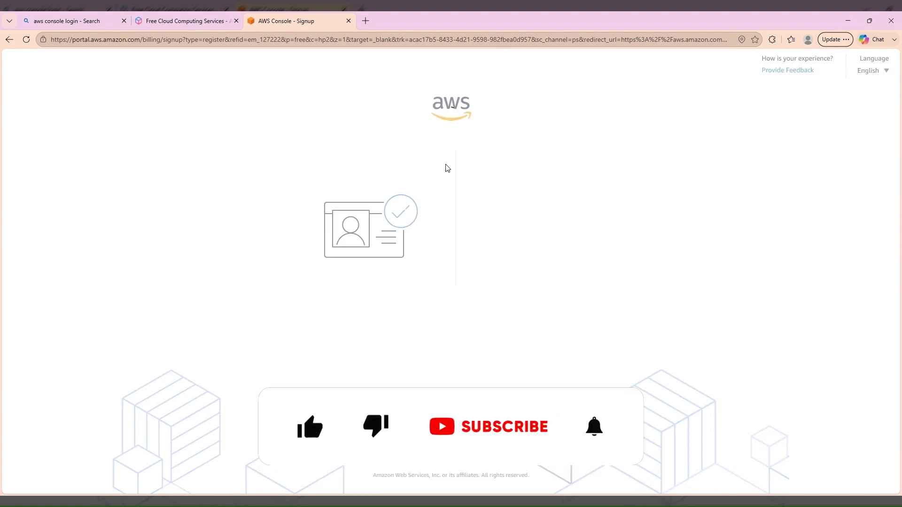
- Set the primary purpose of account registration to Personal use and the ownership type to Individual
left_click(555, 236)
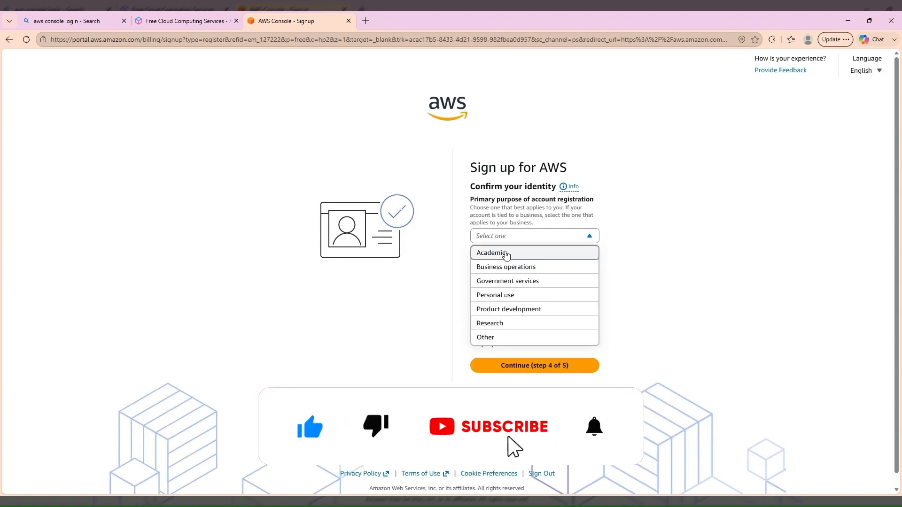
left_click(528, 296)
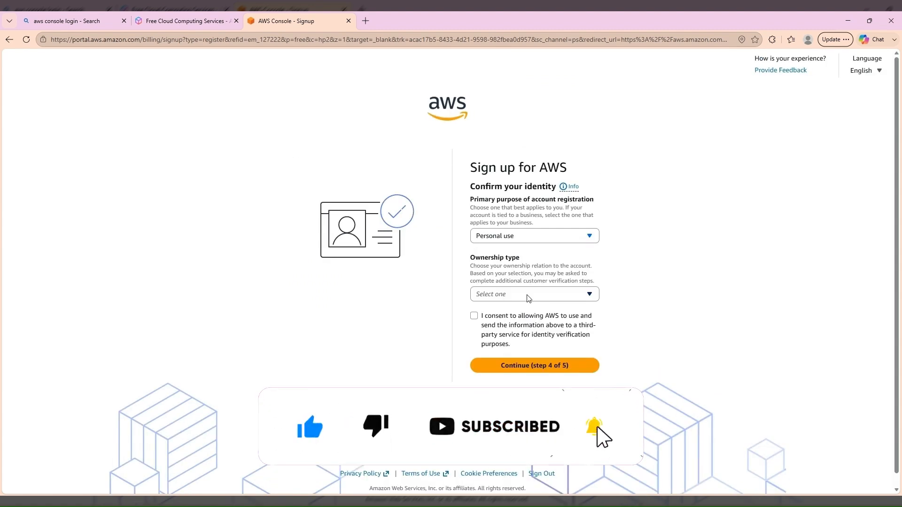
left_click(539, 297)
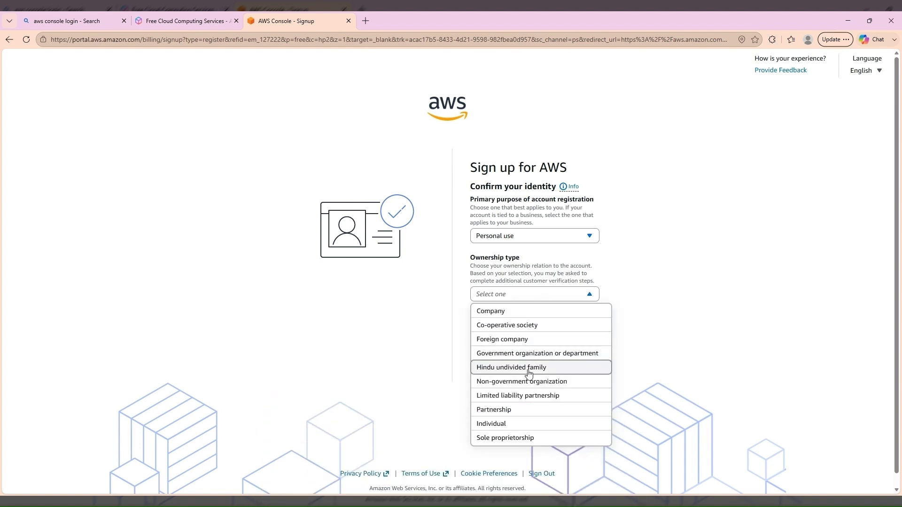
left_click(519, 425)
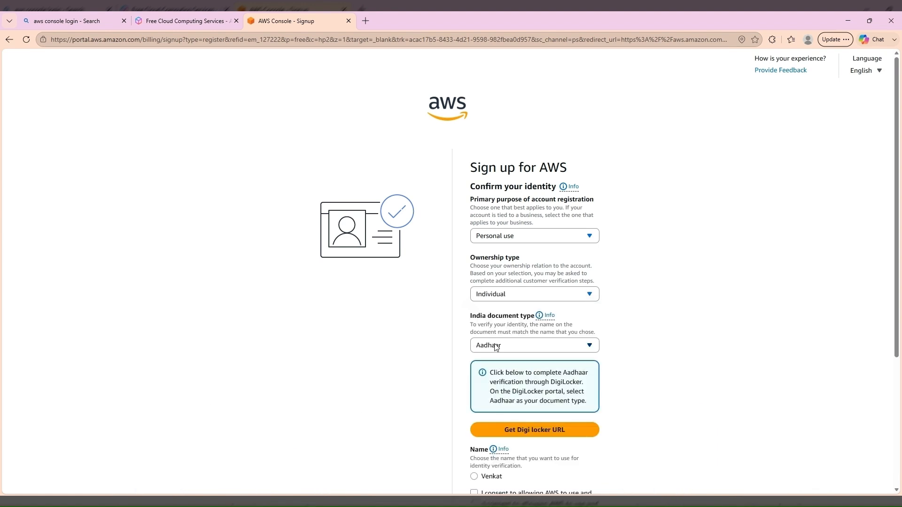
- Preview the requirements for Driving License as the India document type and return the selection to Aadhaar
scroll(534, 341, "down", 1)
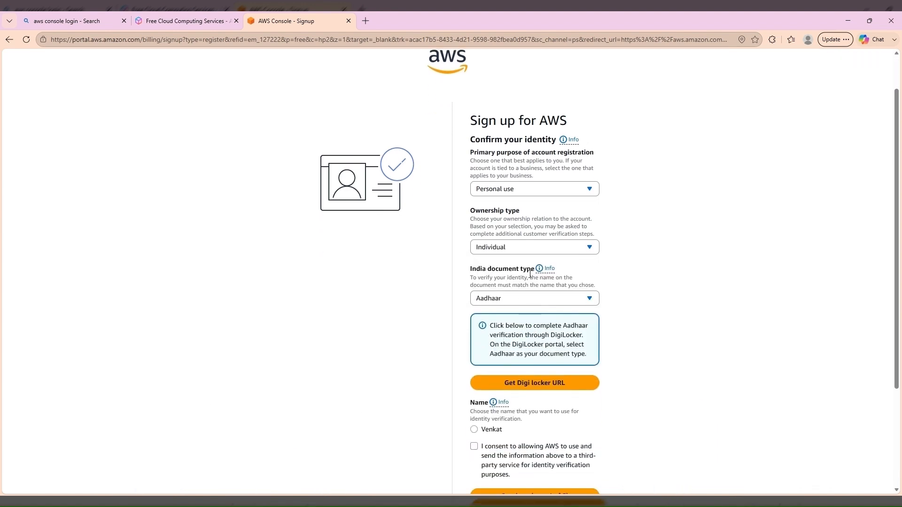
scroll(530, 274, "down", 1)
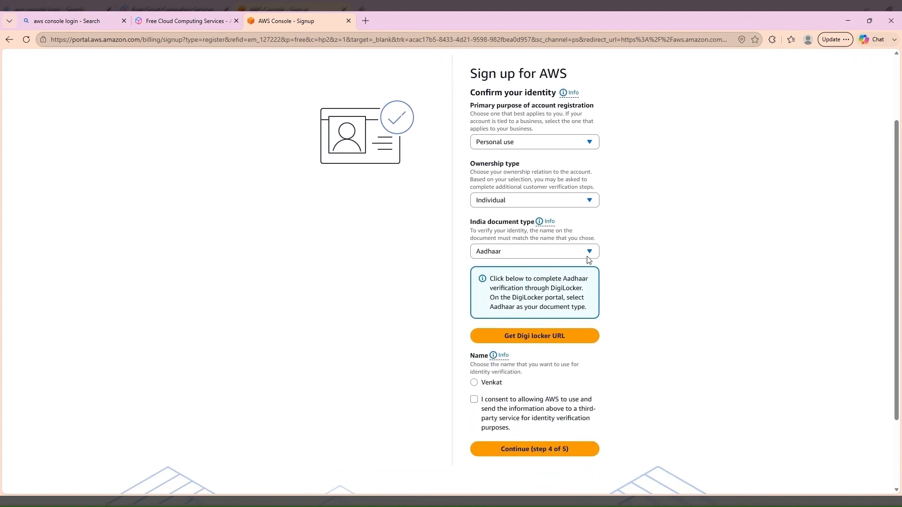
left_click(553, 250)
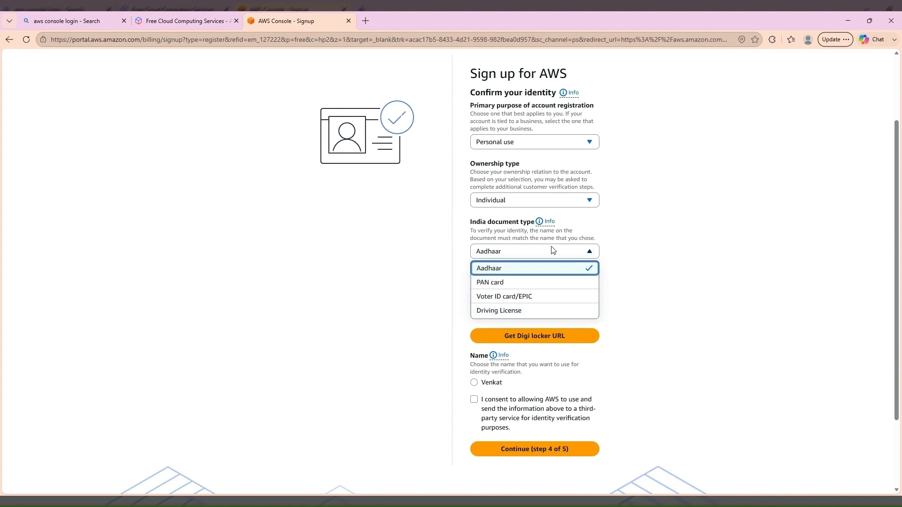
left_click(553, 251)
left_click(528, 254)
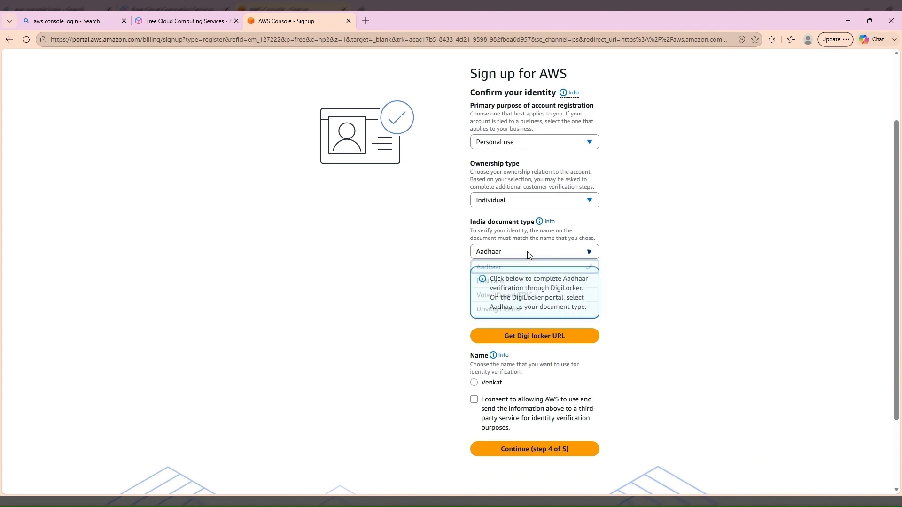
left_click(520, 308)
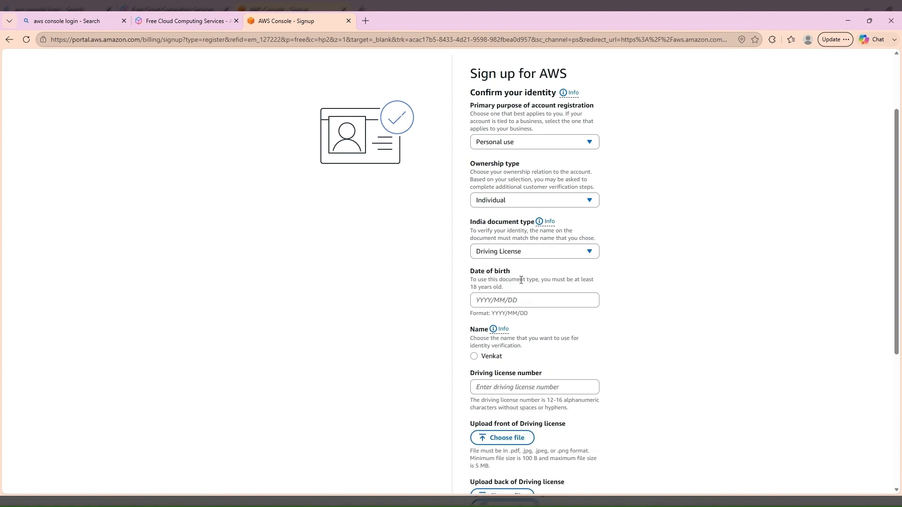
scroll(521, 280, "down", 2)
scroll(522, 283, "up", 2)
left_click(538, 254)
left_click(530, 269)
- Select the account holder's name, consent to third-party identity verification, and open the DigiLocker portal for Aadhaar verification
scroll(472, 261, "down", 2)
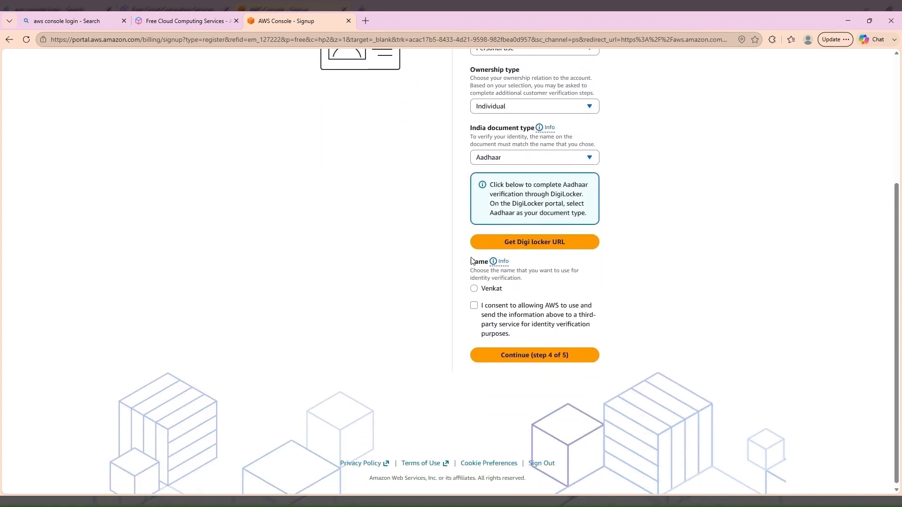
left_click(473, 289)
left_click(474, 306)
left_click(540, 245)
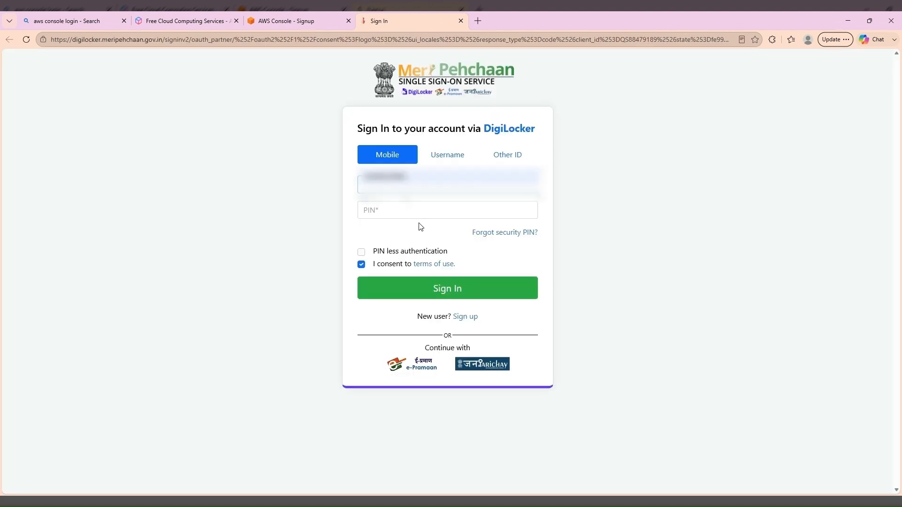
- Sign in to DigiLocker with the registered mobile number and security PIN, and verify with the one-time code
left_click(404, 210)
type("••••••")
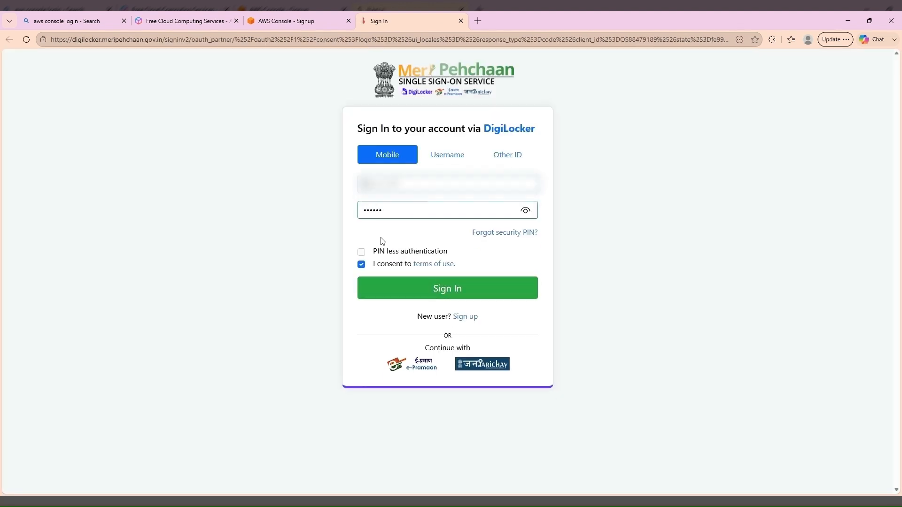
key("Return")
type("••")
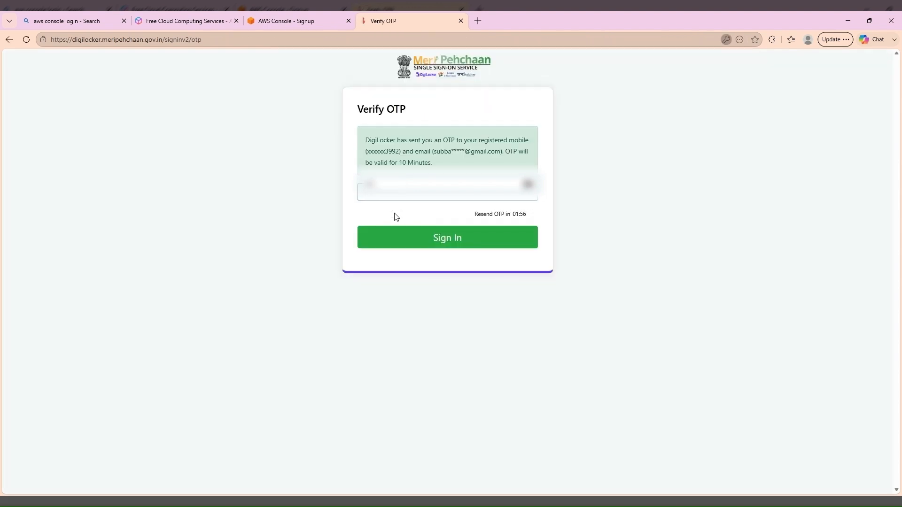
type("••••")
key("Return")
left_click(413, 233)
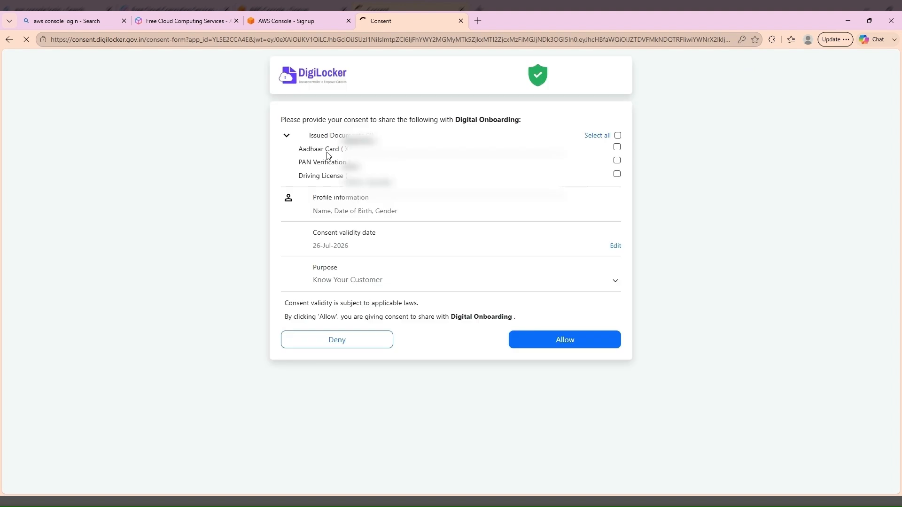
- Allow DigiLocker to share the identity information with Digital Onboarding and continue past step 4 of the AWS sign-up
left_click(535, 340)
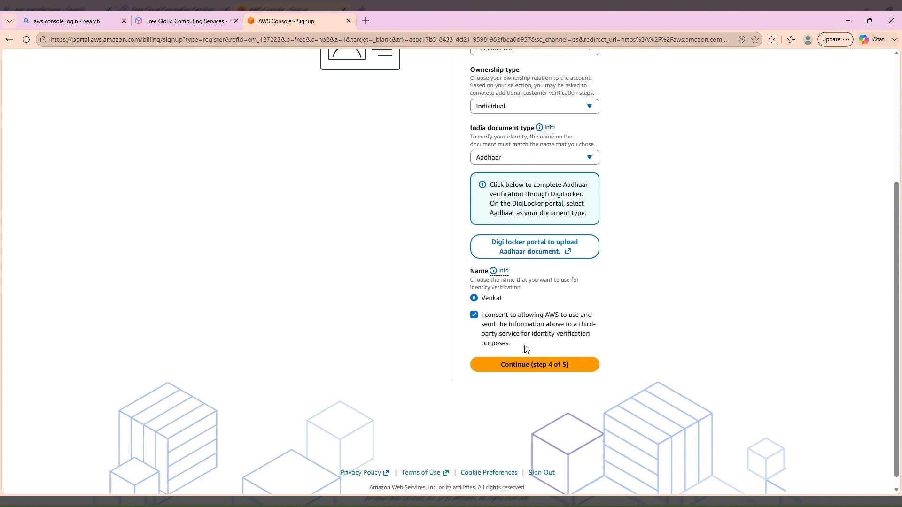
left_click(520, 370)
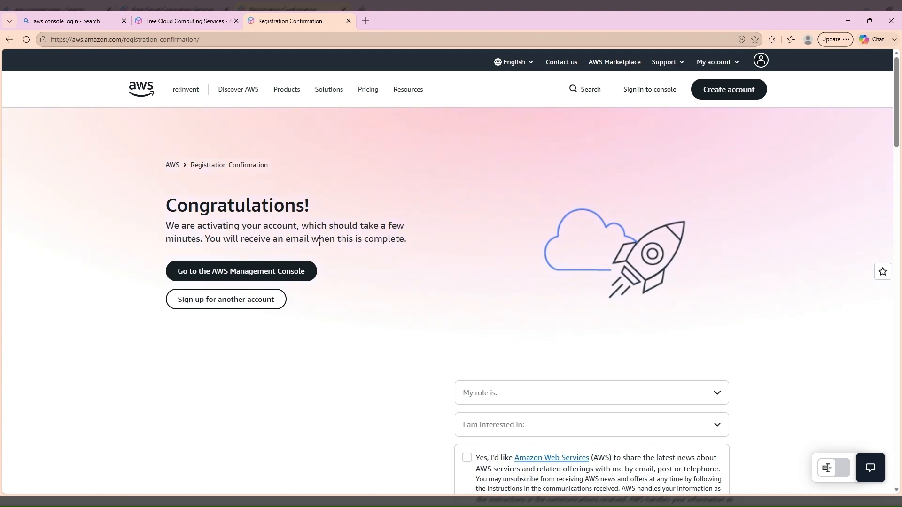
- Go to the AWS Management Console and advance through the Service menu and Unified Search introduction tips
scroll(296, 223, "down", 1)
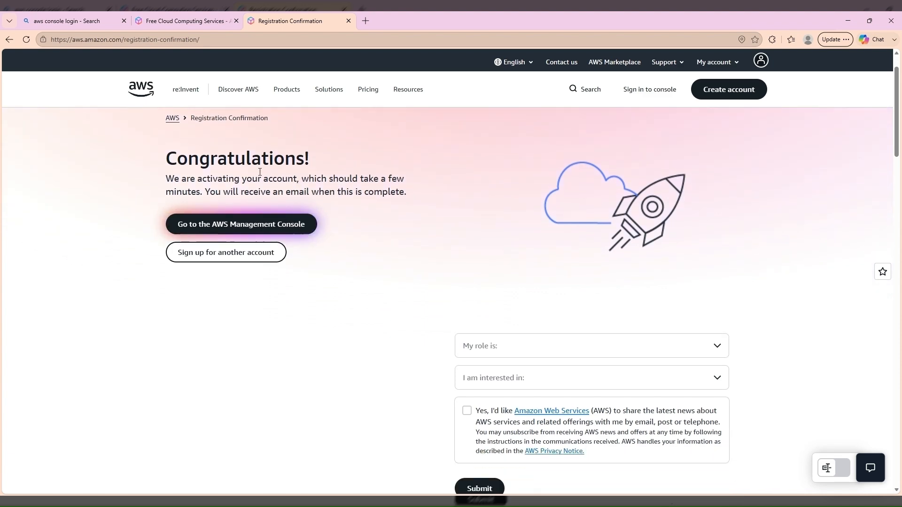
left_click(223, 225)
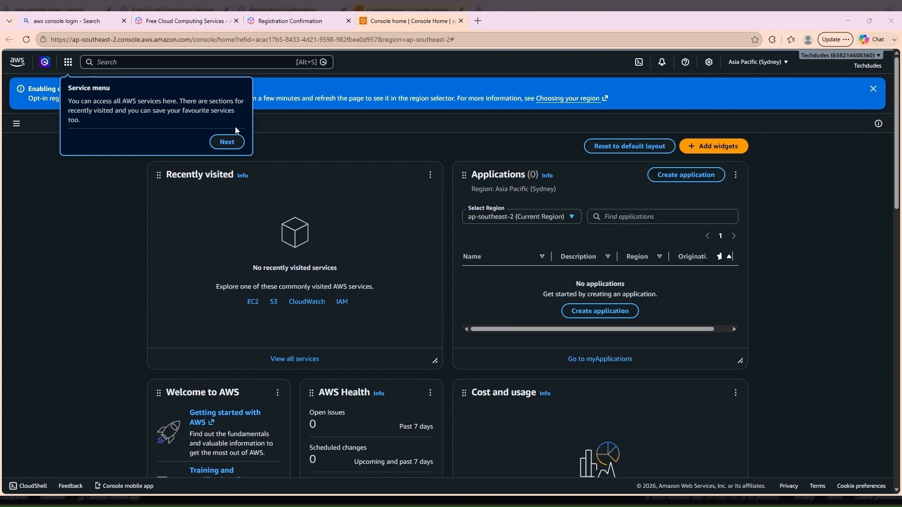
left_click(228, 142)
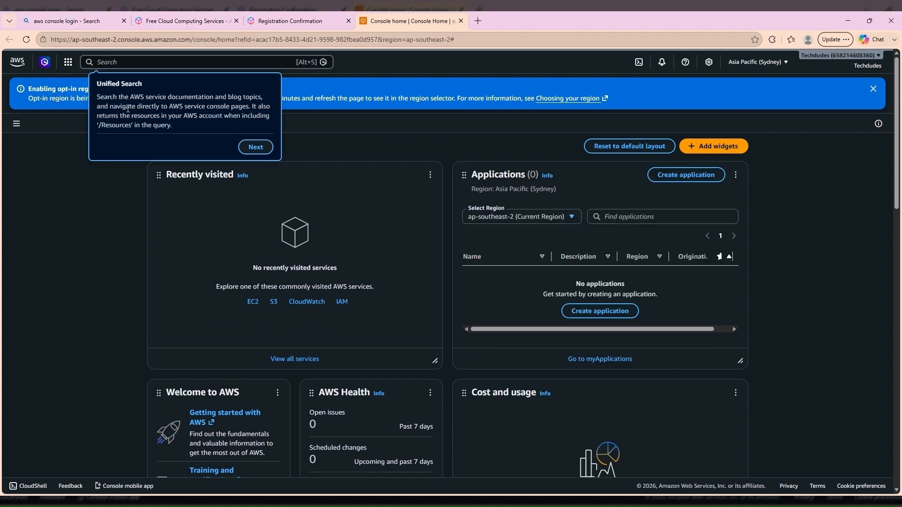
left_click(254, 146)
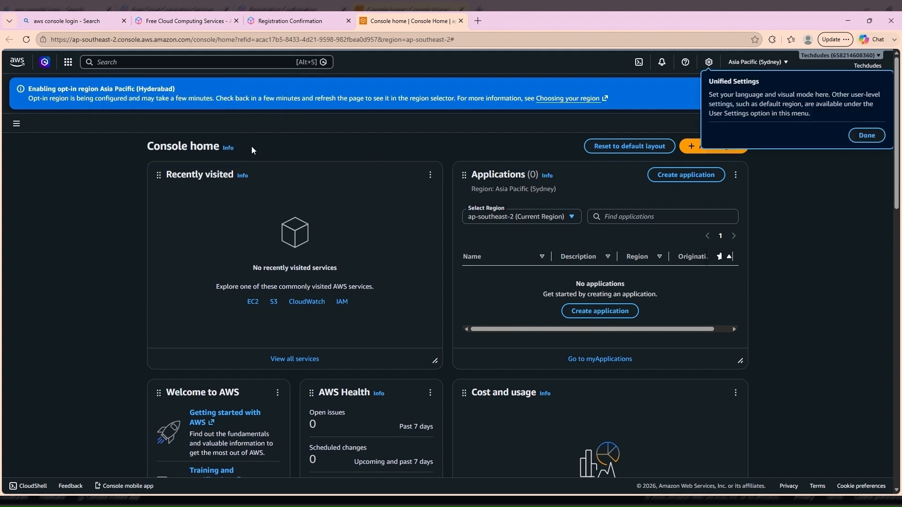
- Examine the current user settings for language and visual mode, and the available support options
left_click(709, 63)
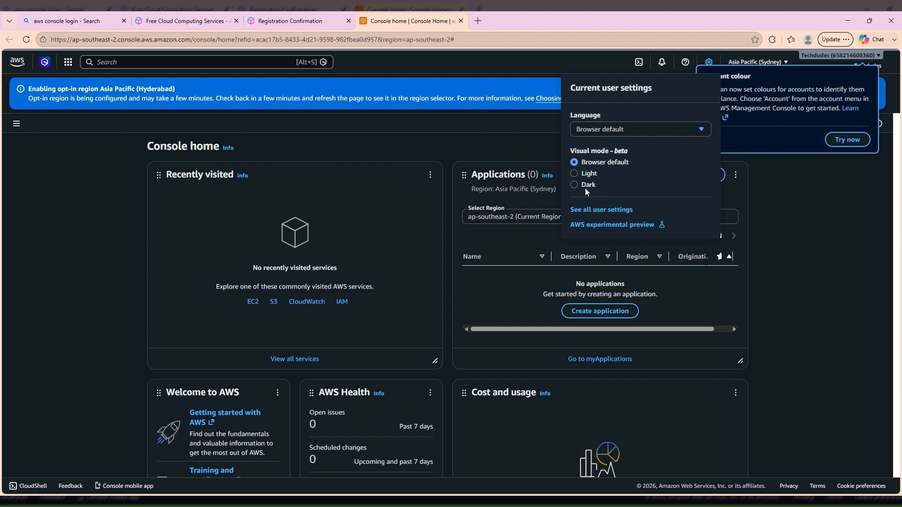
left_click(685, 63)
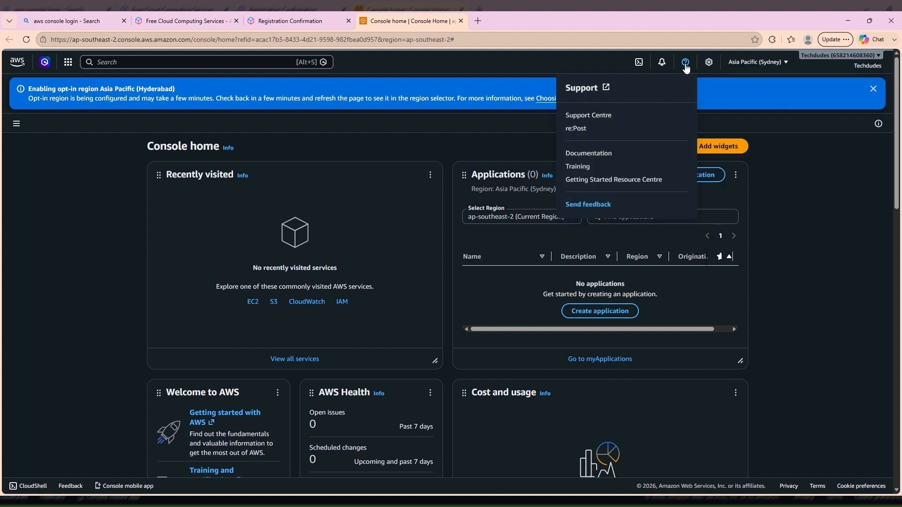
left_click(685, 63)
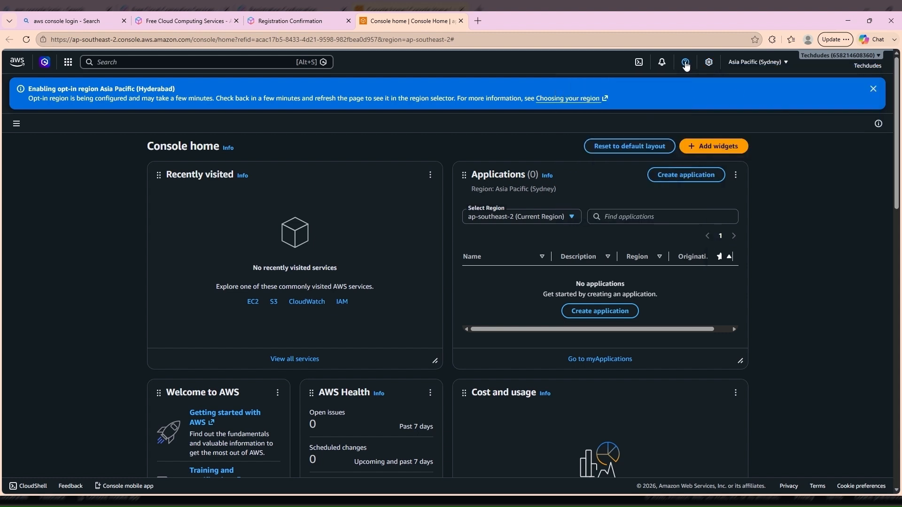
- Dismiss the Asia Pacific (Hyderabad) opt-in region notice and look through the Console home widgets
left_click(873, 89)
scroll(309, 224, "down", 8)
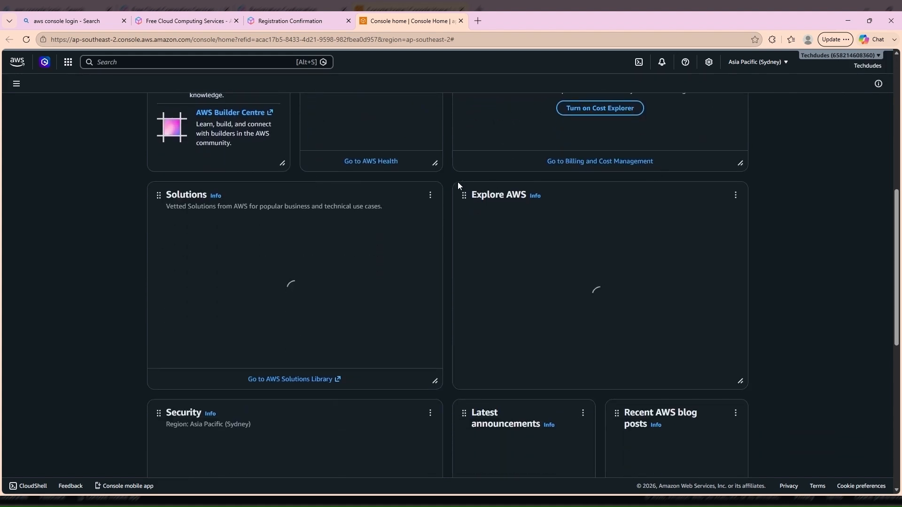
scroll(393, 193, "down", 5)
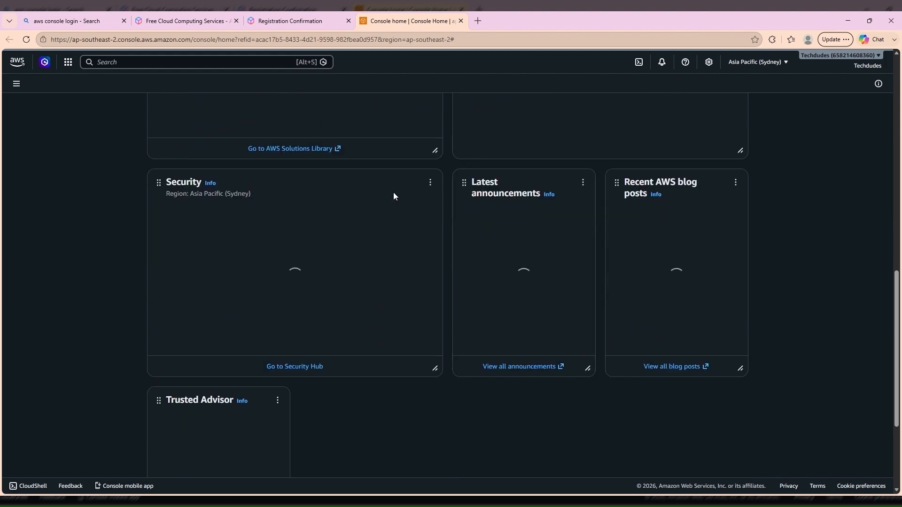
scroll(394, 192, "up", 7)
scroll(394, 196, "up", 6)
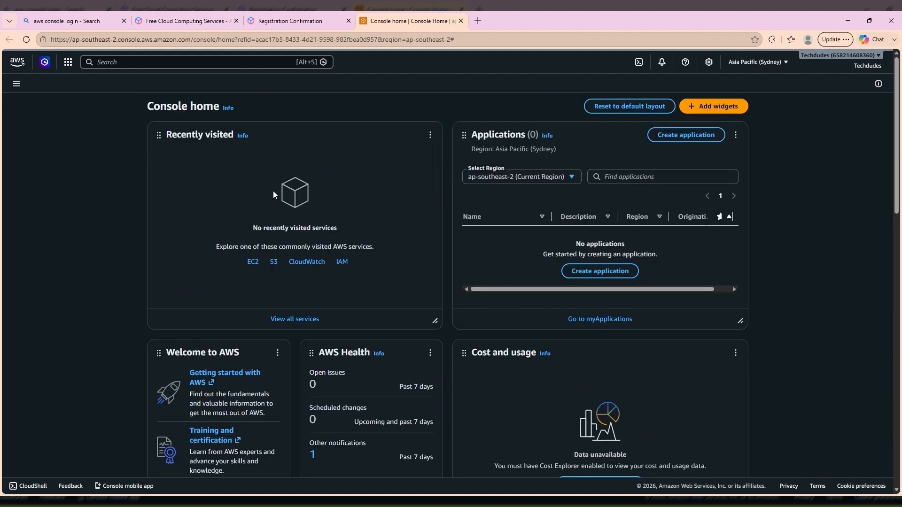
scroll(615, 222, "down", 5)
scroll(615, 222, "up", 5)
- Open the account details with the free plan status and copy the account name
left_click(874, 59)
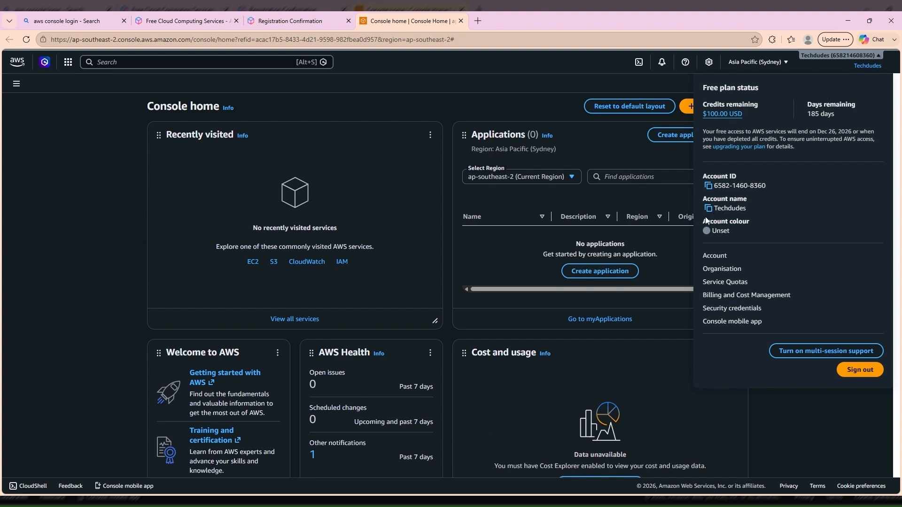
left_click_drag(713, 208, 762, 209)
left_click(708, 208)
- Open Billing and Cost Management and review the free plan notice and the cost widgets
left_click(737, 296)
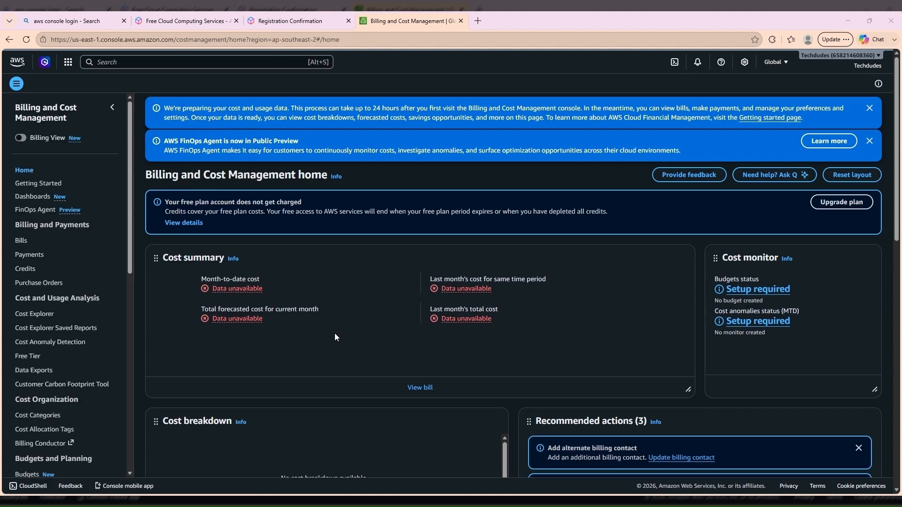
left_click_drag(172, 202, 303, 198)
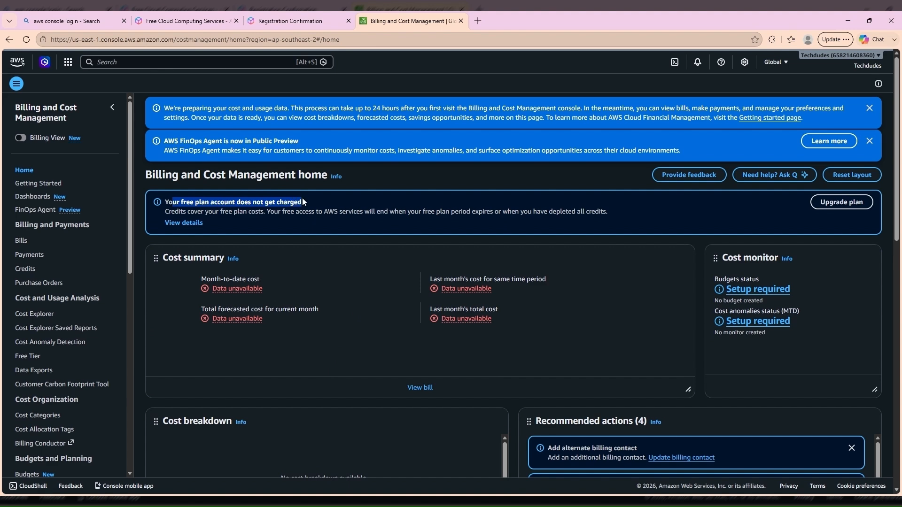
left_click(252, 211)
left_click_drag(181, 212, 410, 213)
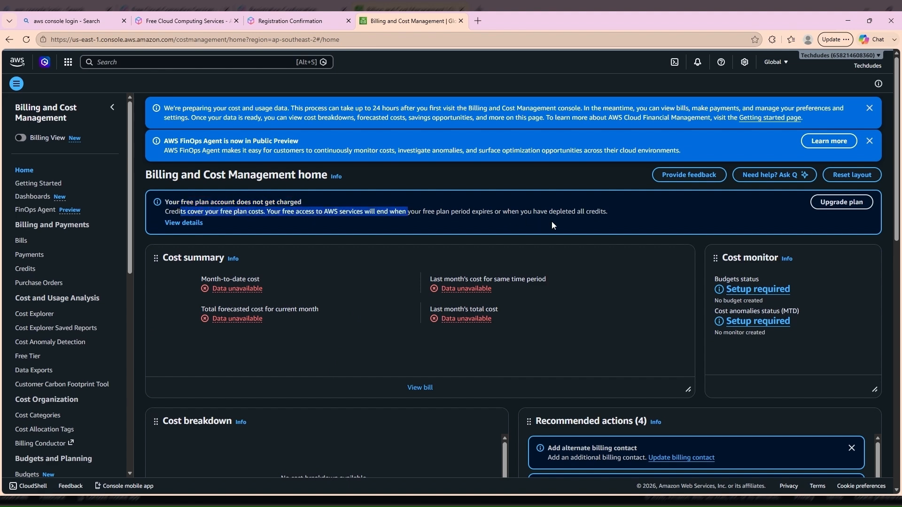
left_click(565, 221)
scroll(365, 233, "down", 7)
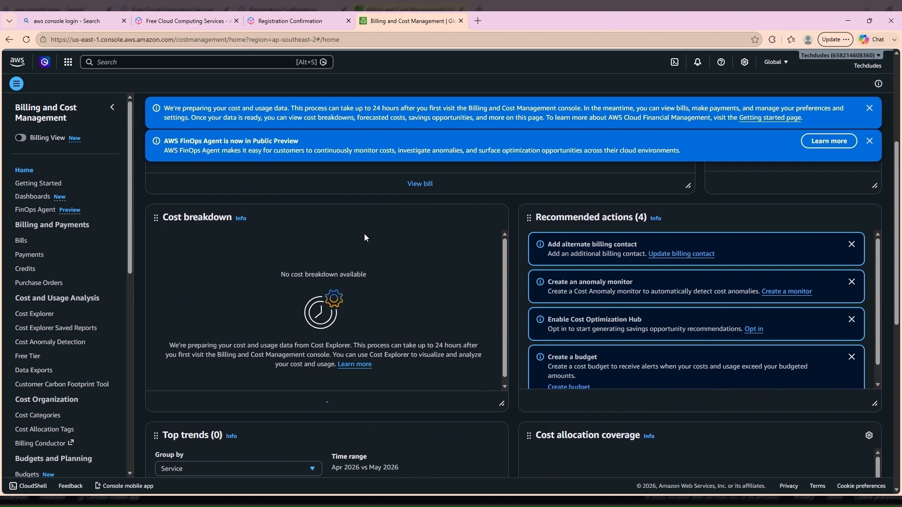
scroll(364, 233, "down", 4)
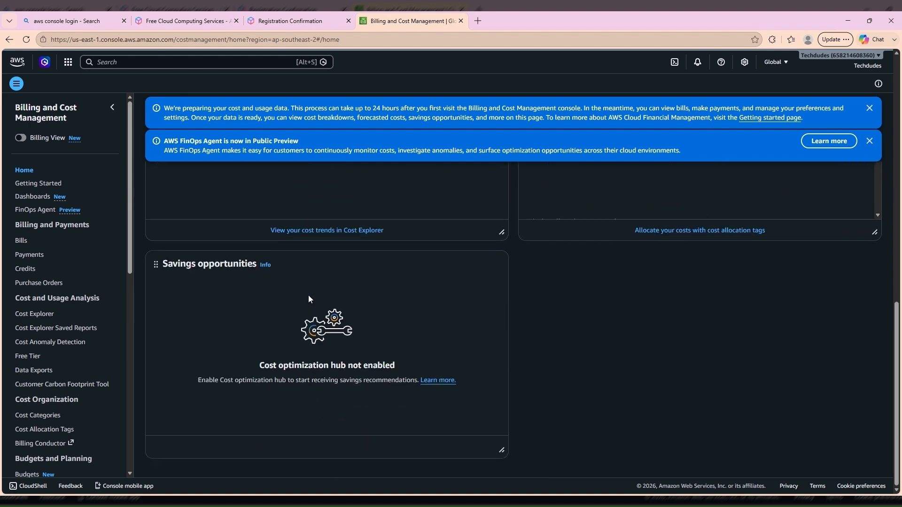
scroll(449, 298, "up", 4)
scroll(452, 299, "up", 7)
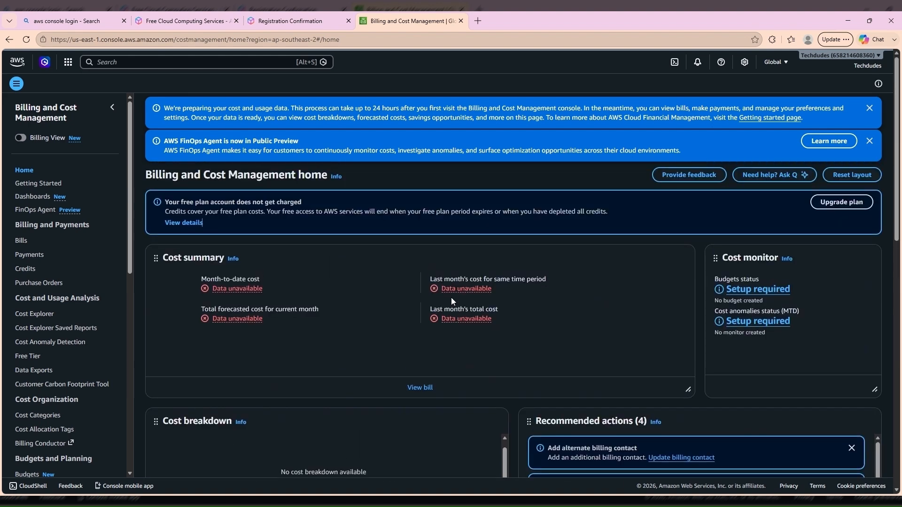
- Look through the all applications and recently visited lists in the AWS services overview
left_click(68, 61)
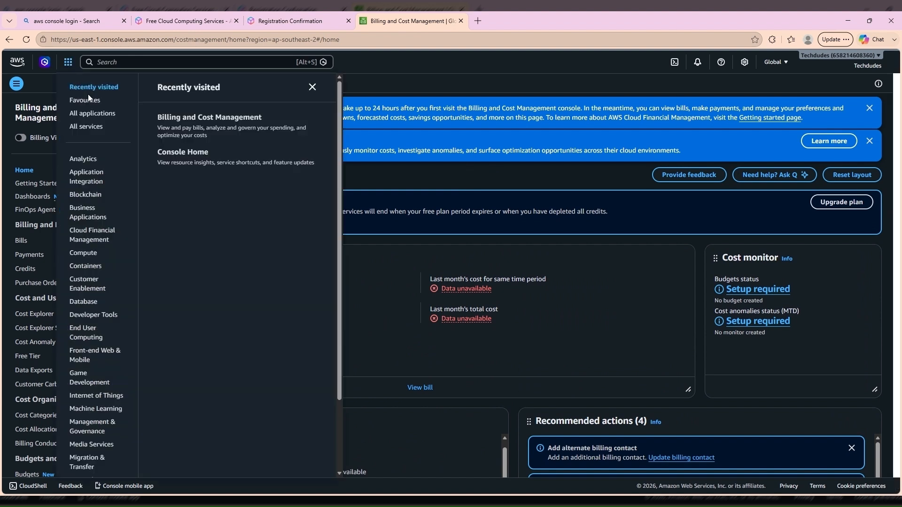
left_click(89, 114)
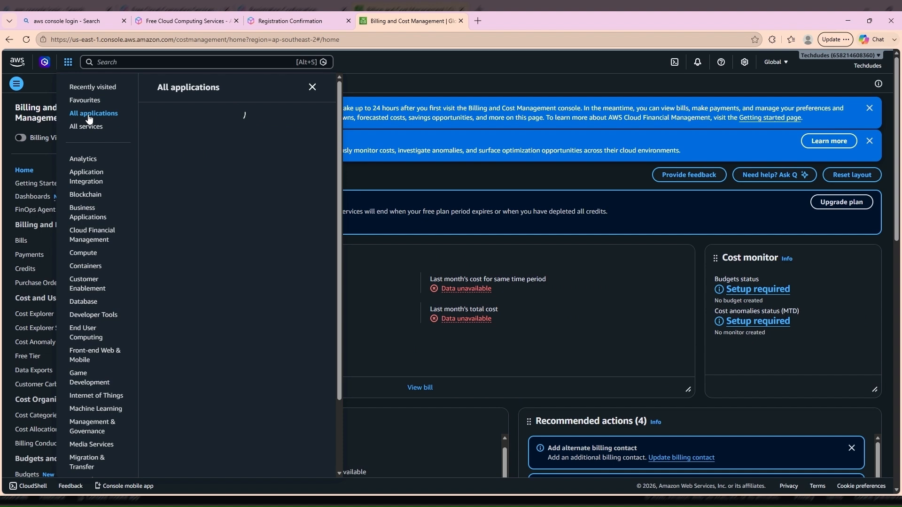
left_click(98, 89)
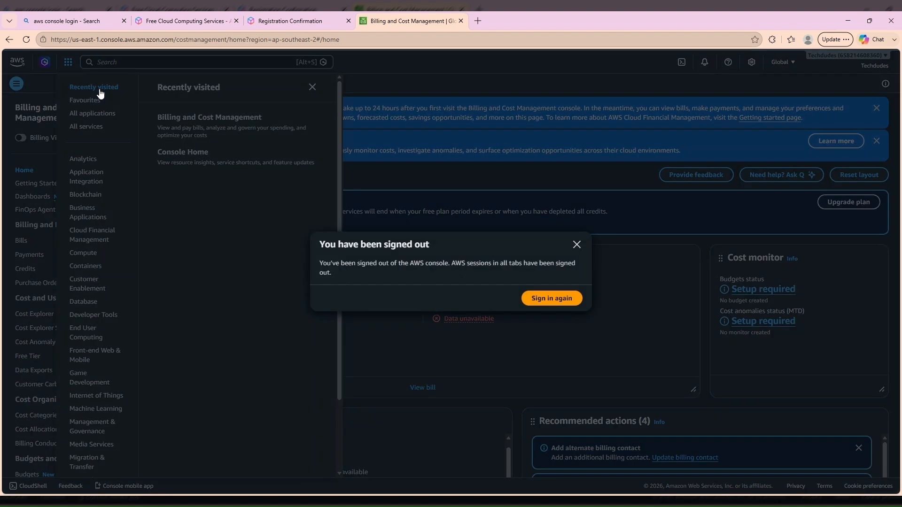
- Dismiss the signed-out notice and sign in again as Root user with the account's email address and password
left_click(576, 245)
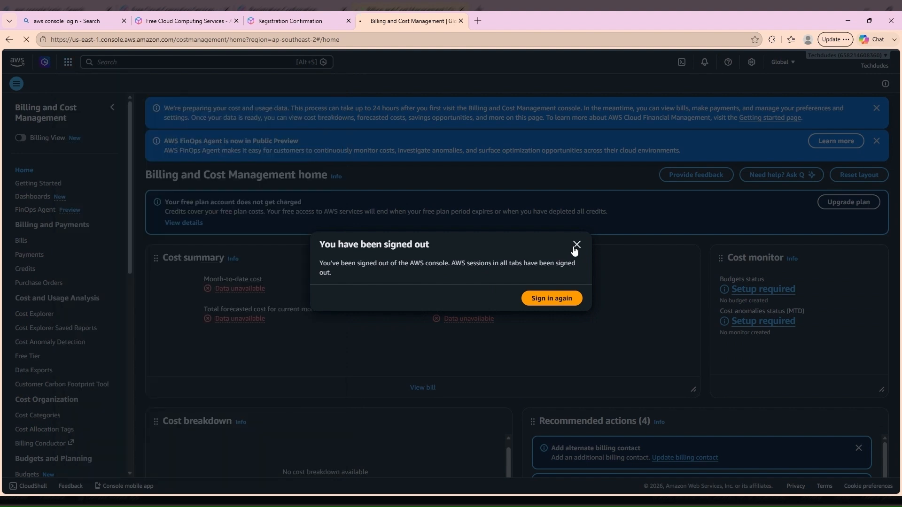
left_click(575, 245)
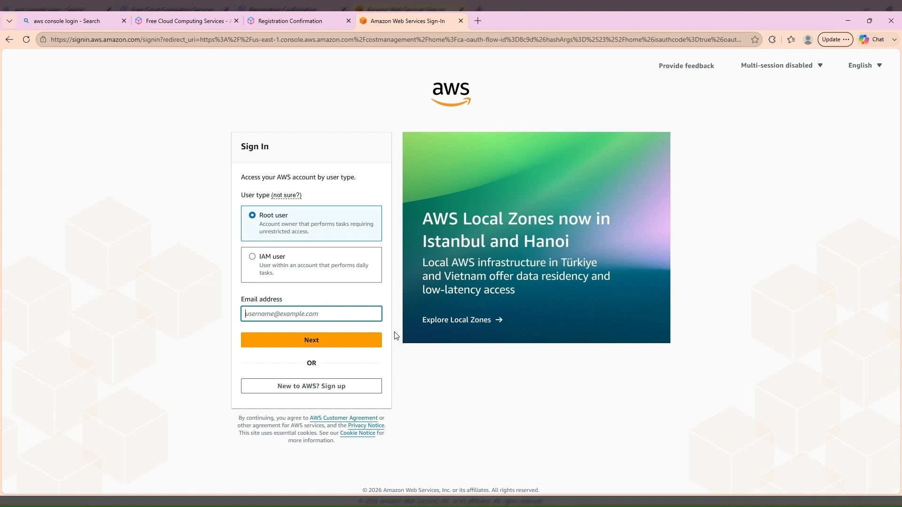
left_click(262, 264)
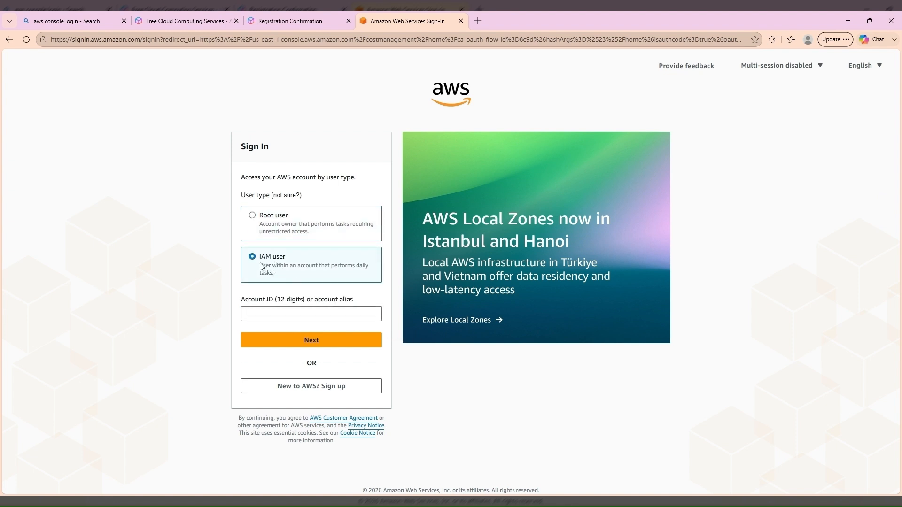
left_click(273, 217)
left_click(295, 311)
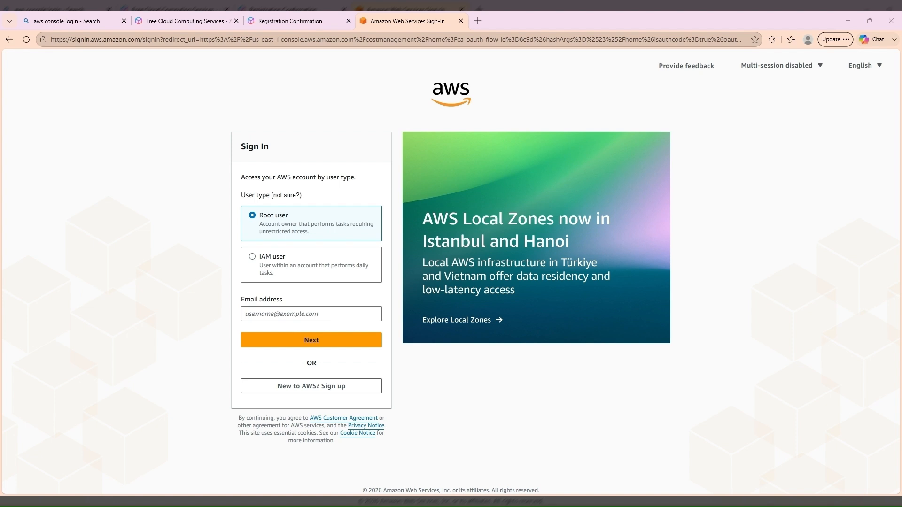
left_click(290, 312)
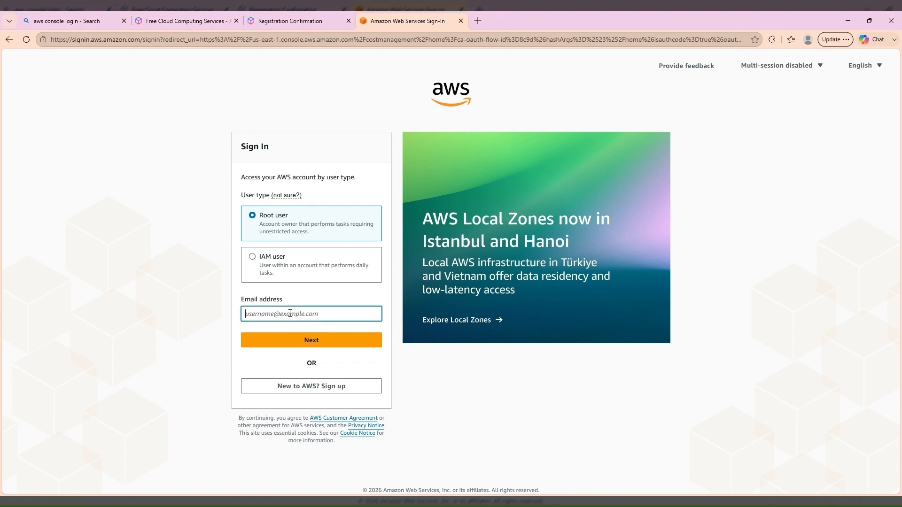
key("ctrl+v")
left_click(262, 336)
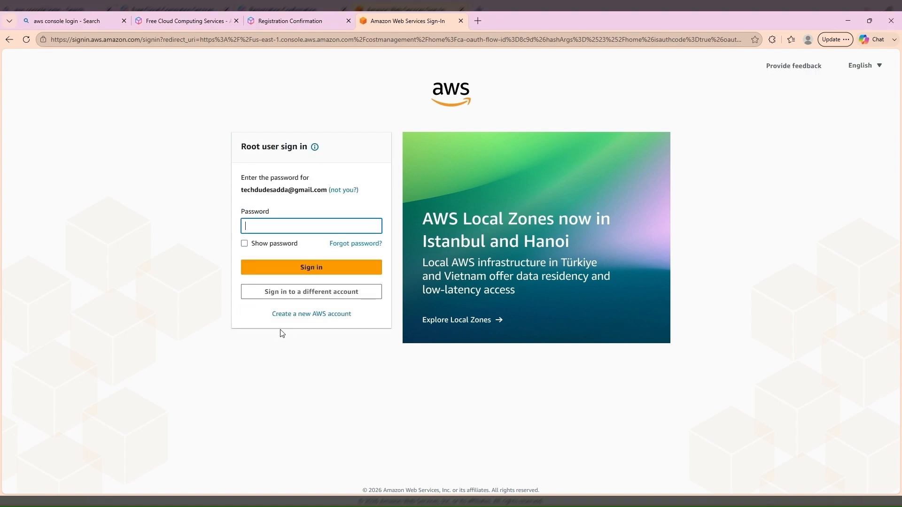
type("**")
left_click(299, 266)
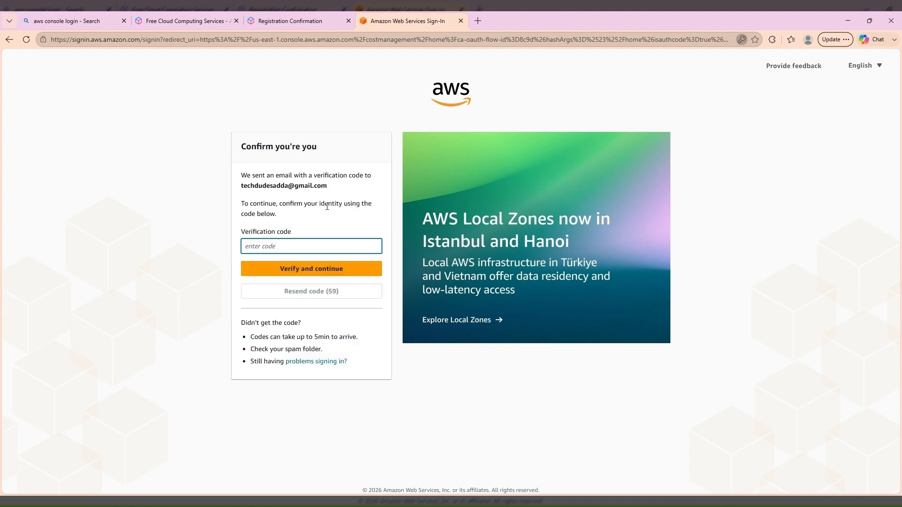
- Try to confirm the identity with the verification code sent by email
key("alt+Tab")
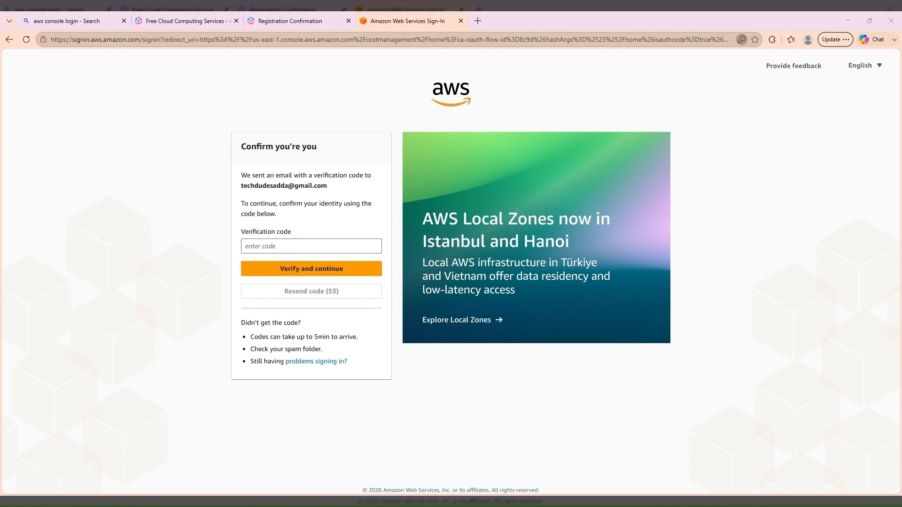
left_click(309, 242)
key("Return")
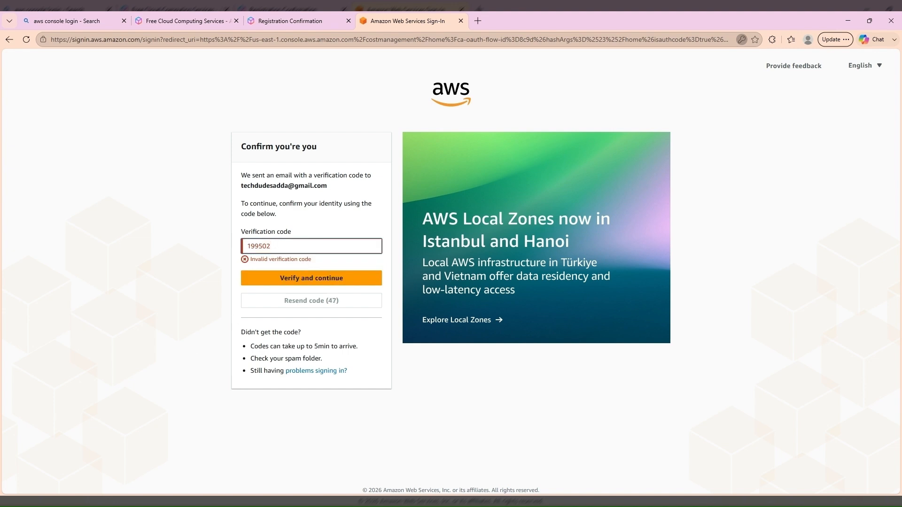
key("alt+Tab")
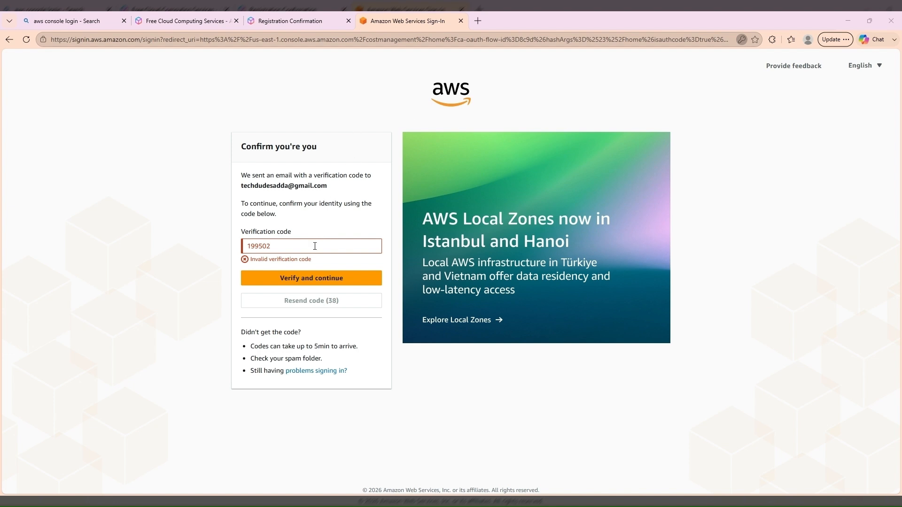
left_click(254, 246)
left_click(282, 281)
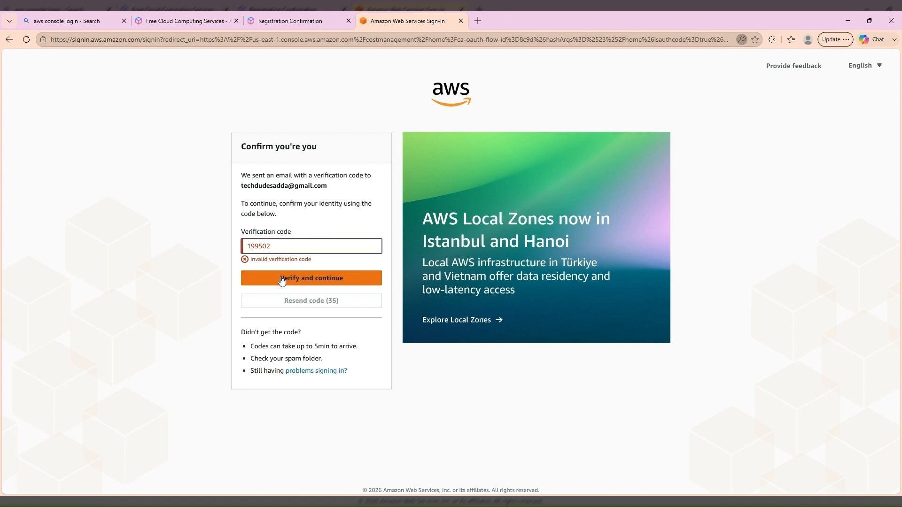
- Replace the rejected entry with the emailed verification code and submit it to continue signing in
left_click_drag(286, 245, 214, 248)
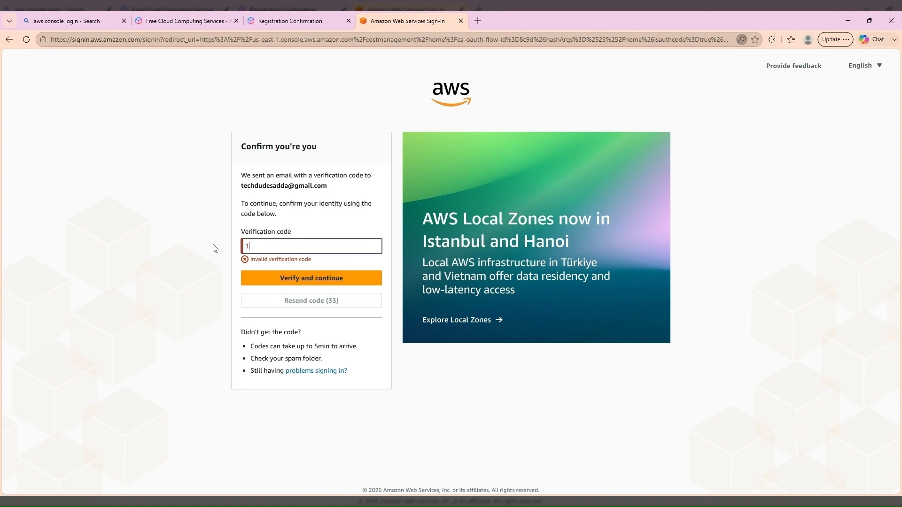
key("Return")
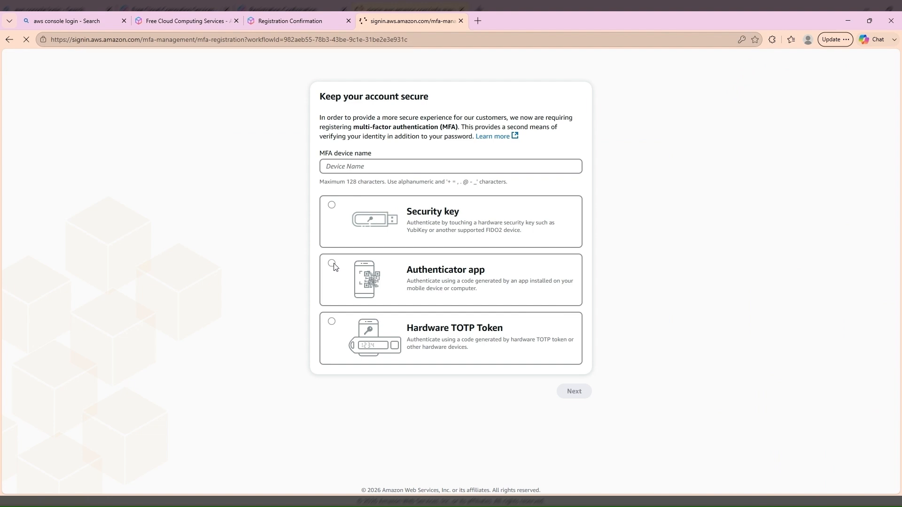
- Choose Authenticator app as the MFA method for the root account and show its setup QR code
left_click(371, 166)
left_click_drag(345, 122, 556, 118)
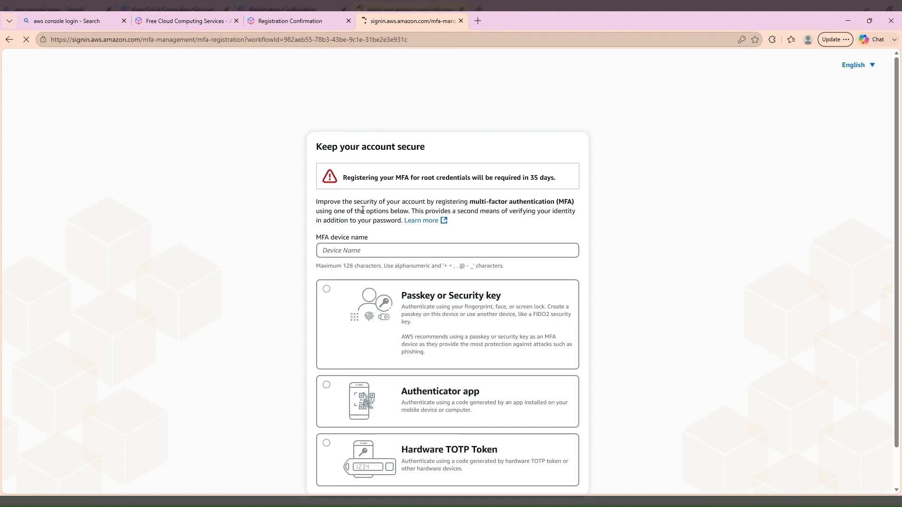
scroll(363, 210, "down", 1)
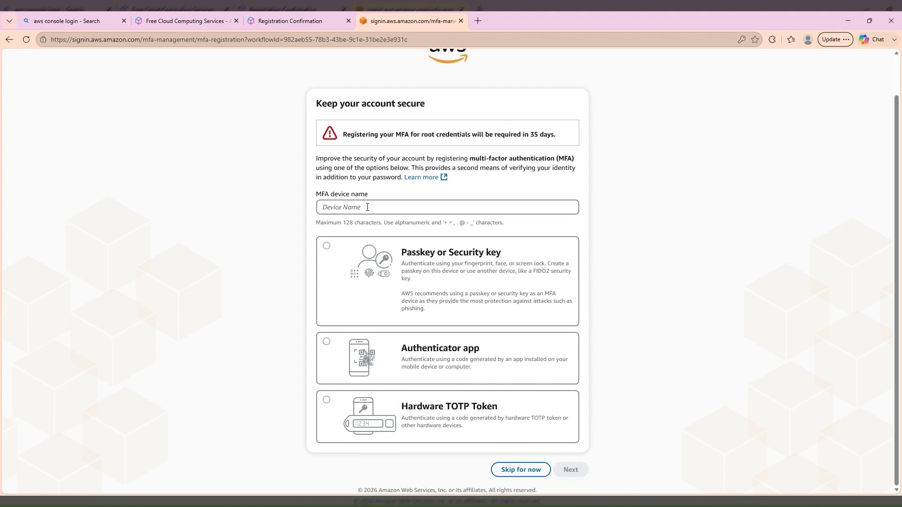
left_click(326, 342)
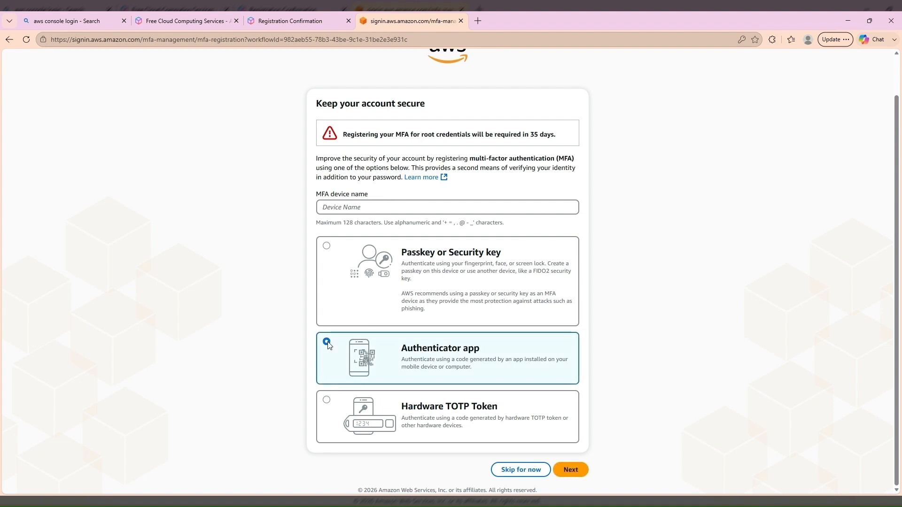
left_click(574, 469)
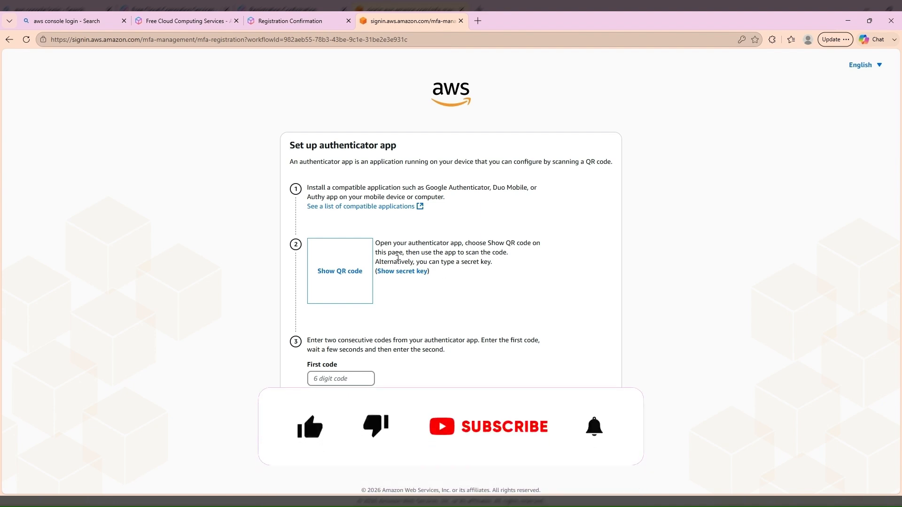
left_click(323, 278)
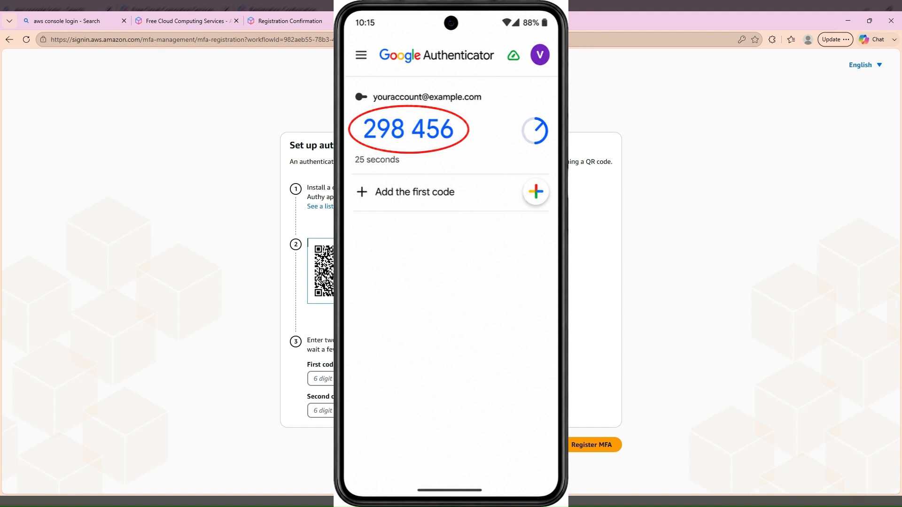
- Register the MFA device with two consecutive authenticator codes and confirm the recovery information to continue to the console
left_click(346, 378)
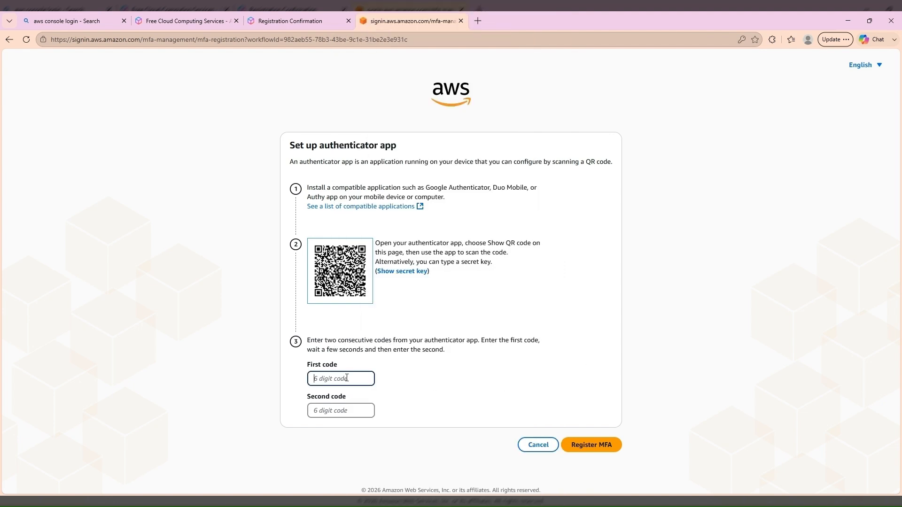
left_click(346, 411)
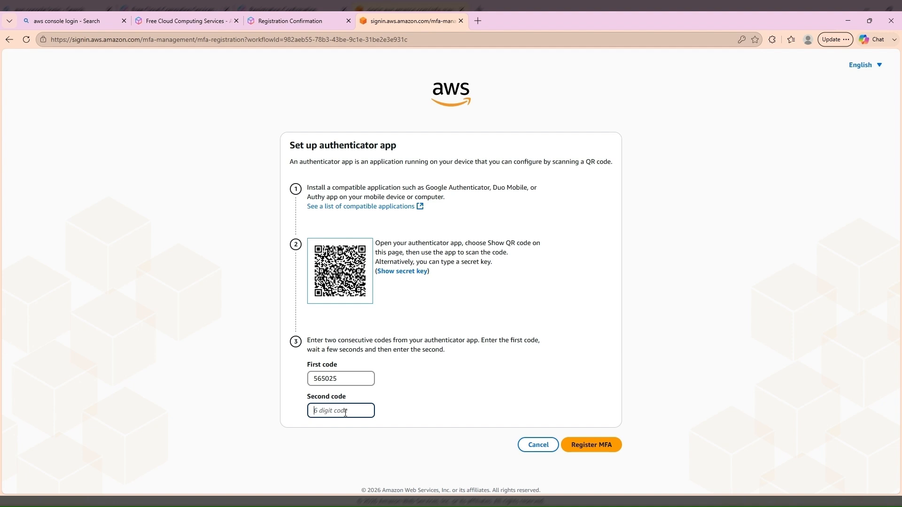
left_click(582, 444)
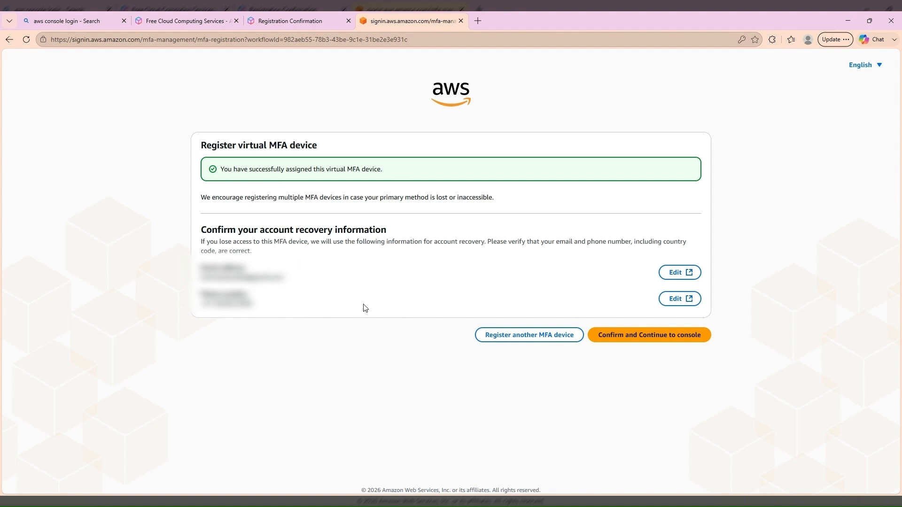
left_click(643, 336)
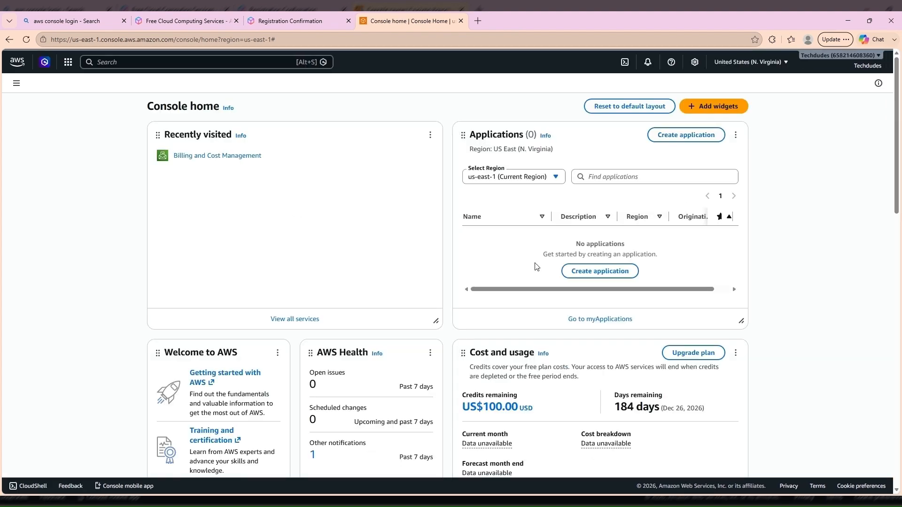
- Look through the list of available AWS Regions and keep the current selection
left_click(786, 62)
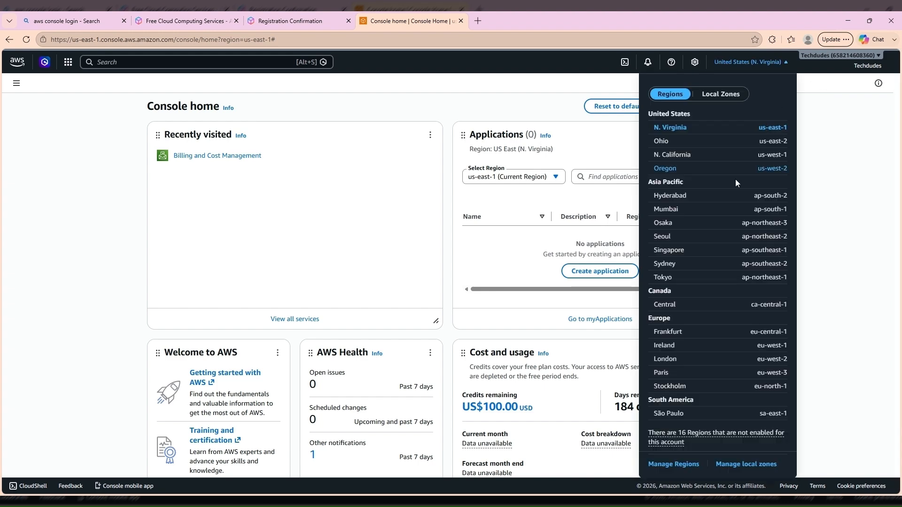
left_click(785, 63)
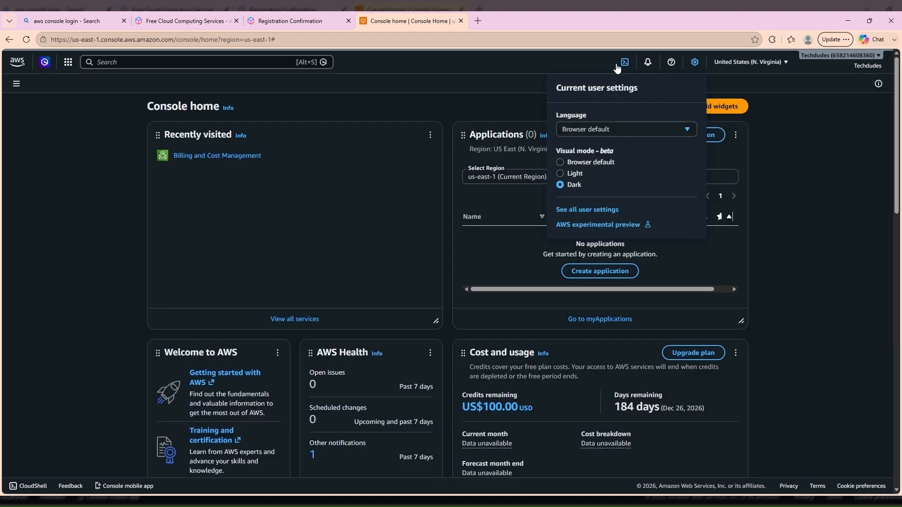
- Open CloudShell, view its display and terminal preferences without changing them, and close the terminal
left_click(623, 64)
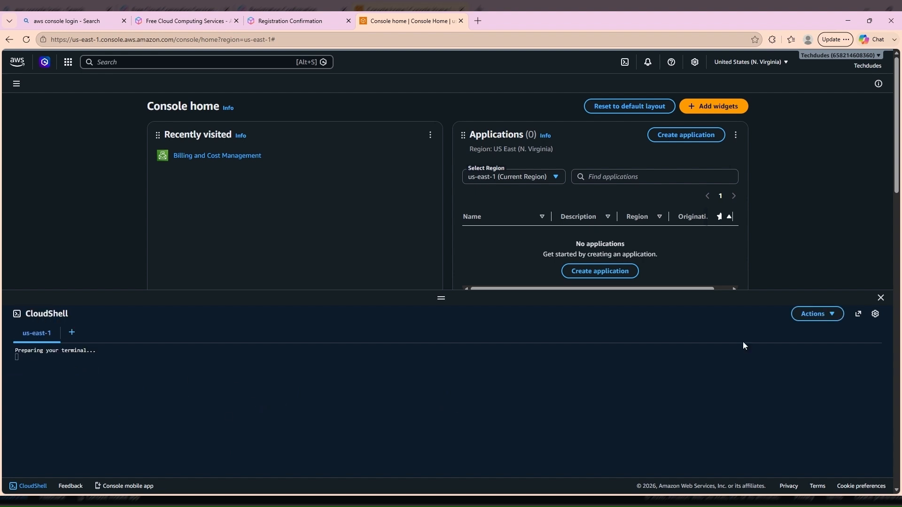
left_click(828, 321)
left_click(827, 321)
left_click(874, 314)
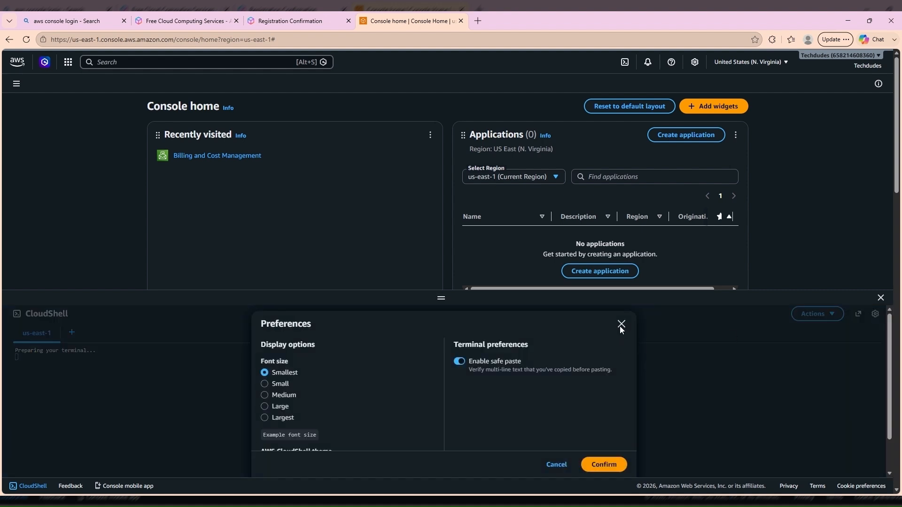
left_click(621, 325)
left_click(880, 298)
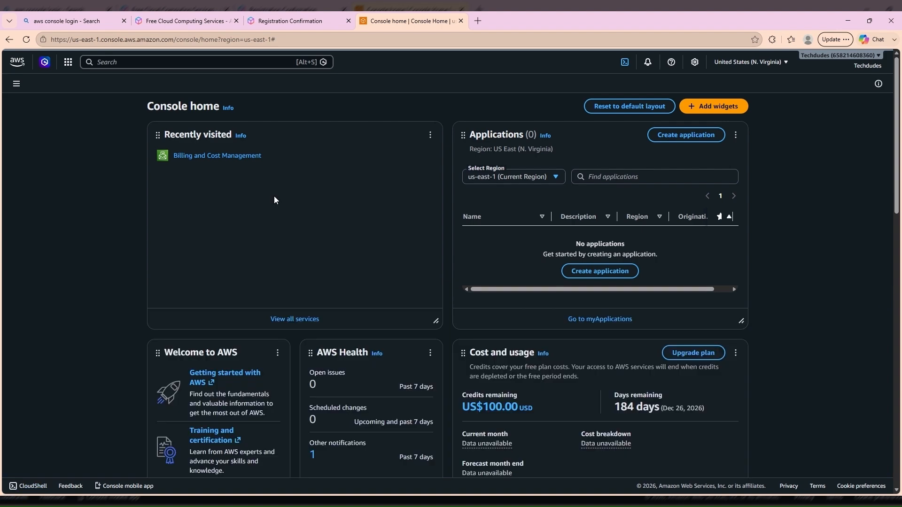